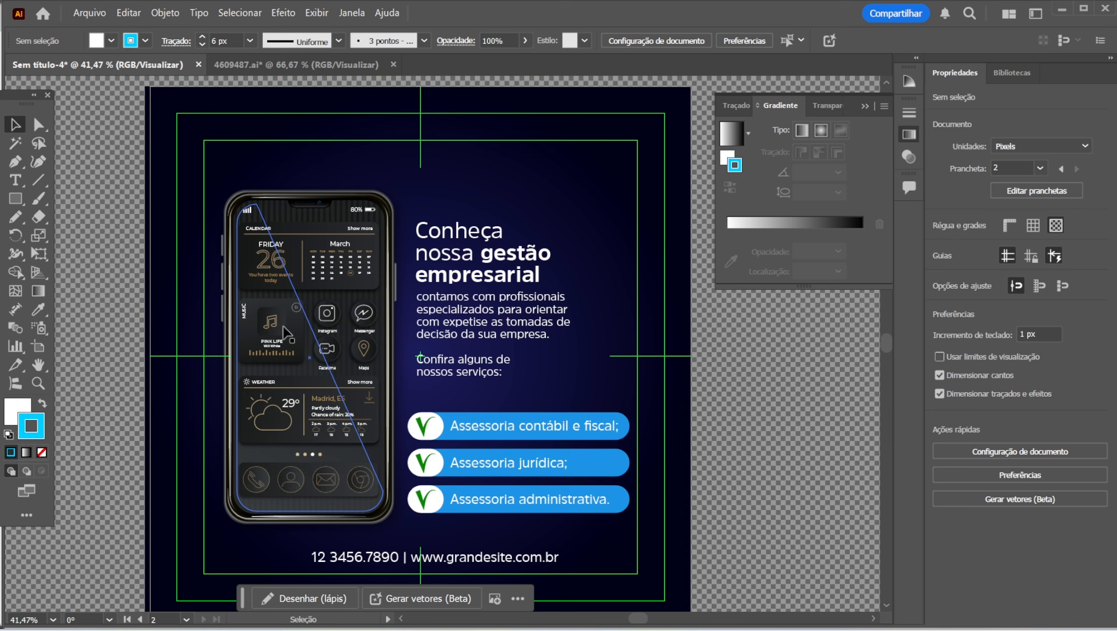
# Step: Replace the word FRIDAY in the phone mockup's calendar widget with "sexta"
pyautogui.click(283, 332)
pyautogui.press('t')
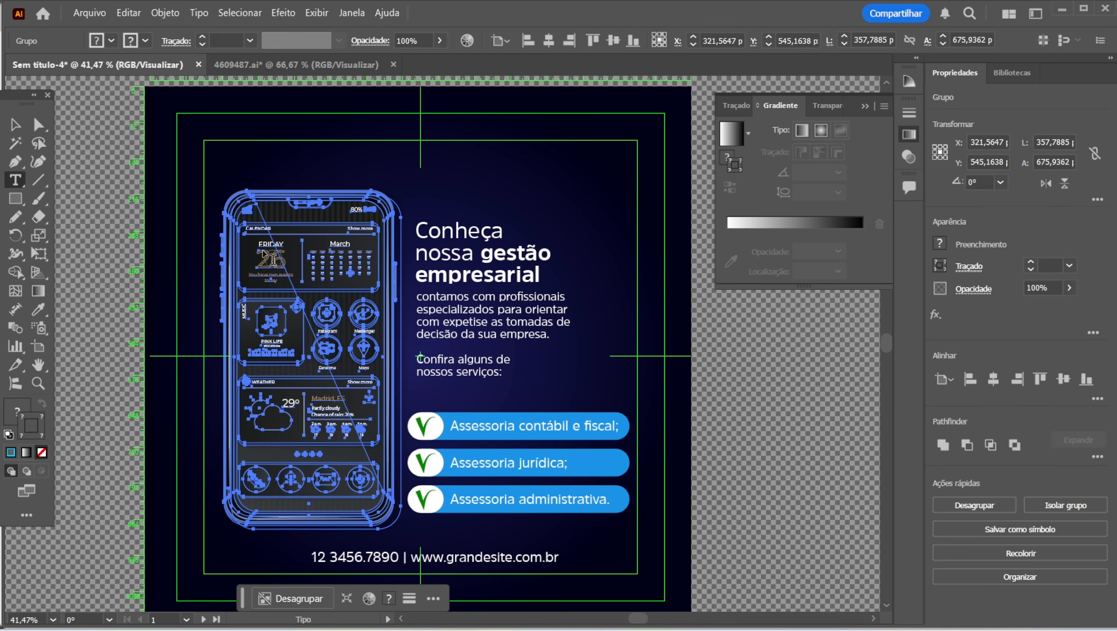
pyautogui.write('sexta')
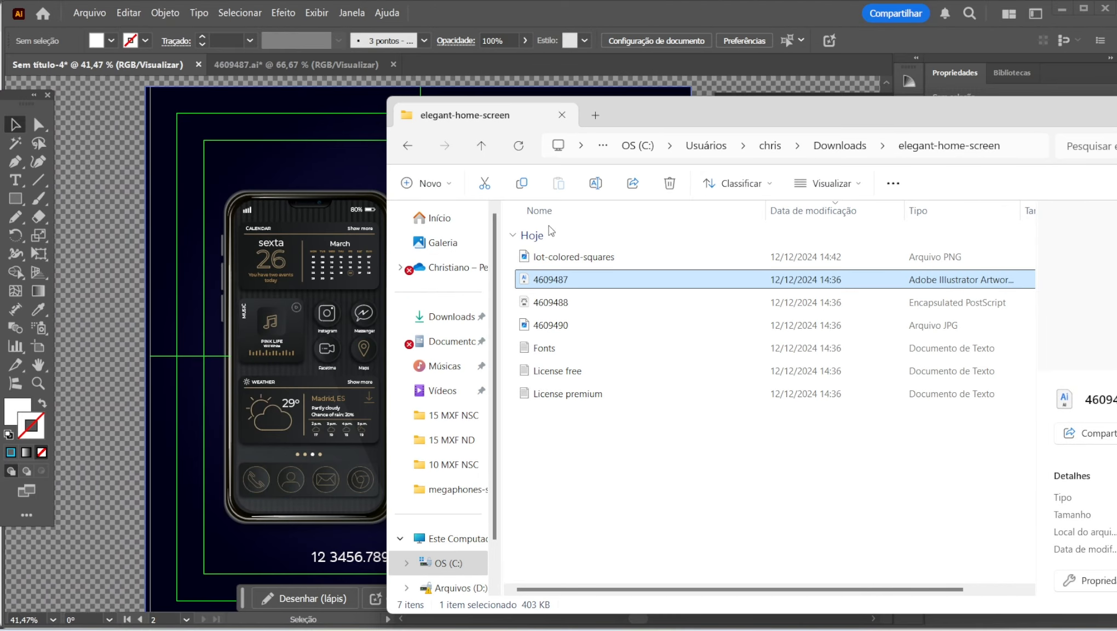
# Step: Place lot-colored-squares.png from the elegant-home-screen folder in the design, then resize, rotate and position it over the artboard's top-left corner
pyautogui.click(533, 258)
pyautogui.moveTo(567, 260)
pyautogui.mouseDown()
pyautogui.moveTo(462, 212)
pyautogui.moveTo(238, 187)
pyautogui.moveTo(239, 216)
pyautogui.moveTo(316, 242)
pyautogui.moveTo(356, 311)
pyautogui.mouseUp()
pyautogui.moveTo(809, 320); pyautogui.dragTo(215, 317)
pyautogui.moveTo(148, 221); pyautogui.dragTo(140, 92)
pyautogui.moveTo(307, 510); pyautogui.dragTo(171, 508)
pyautogui.moveTo(515, 291); pyautogui.dragTo(319, 229)
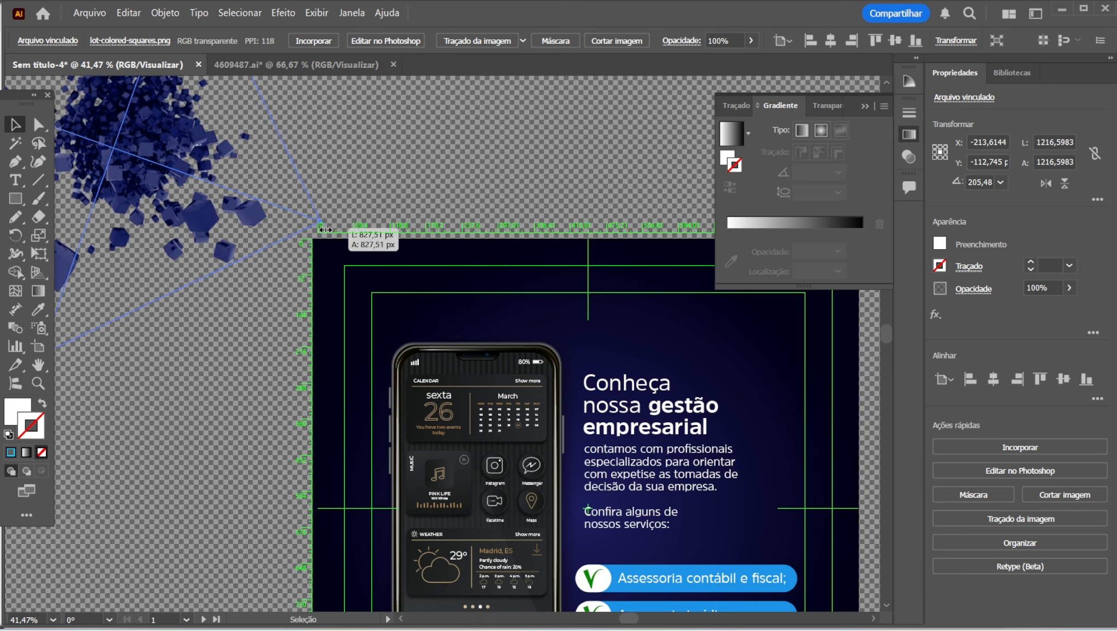
pyautogui.moveTo(172, 134); pyautogui.dragTo(251, 225)
# Step: Copy the squares image to the artboard's top-right, bottom-right and bottom-left corners, rotating and resizing the copies to vary them
pyautogui.moveTo(437, 330); pyautogui.dragTo(350, 475)
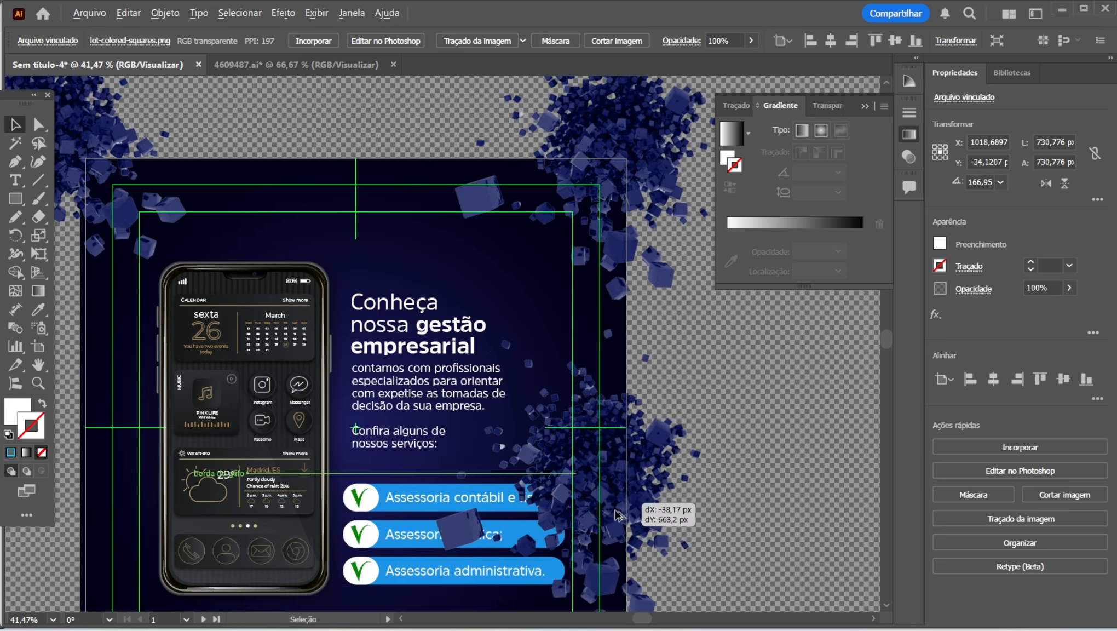
pyautogui.keyDown('alt'); pyautogui.moveTo(633, 493); pyautogui.dragTo(630, 505); pyautogui.keyUp('alt')
pyautogui.moveTo(627, 443); pyautogui.dragTo(641, 194)
pyautogui.moveTo(647, 252); pyautogui.dragTo(684, 523)
pyautogui.keyDown('shift'); pyautogui.moveTo(659, 356); pyautogui.dragTo(649, 172); pyautogui.keyUp('shift')
pyautogui.moveTo(628, 327); pyautogui.dragTo(590, 462)
pyautogui.moveTo(419, 258); pyautogui.dragTo(323, 617)
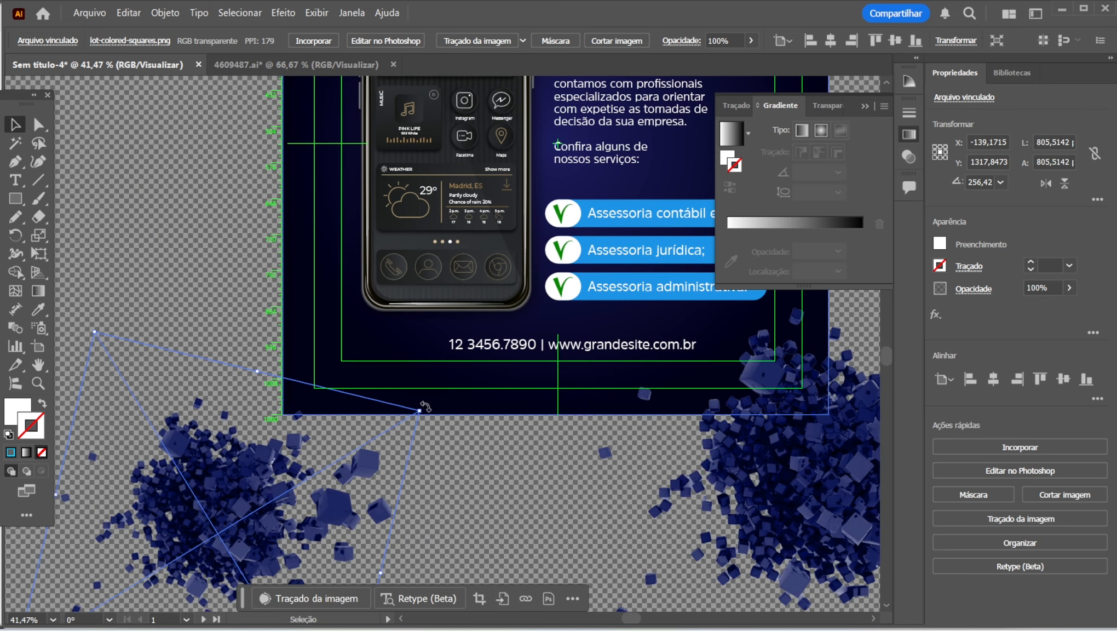
pyautogui.moveTo(425, 407); pyautogui.dragTo(403, 491)
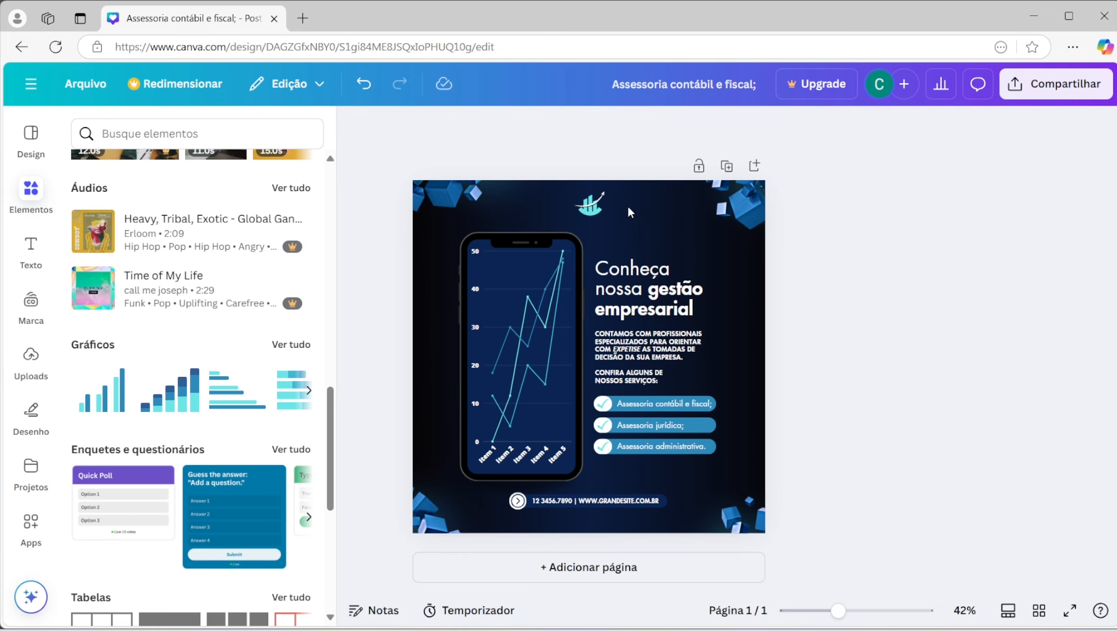
# Step: Using the logo in the Canva design as reference, draw a circle about 427 px wide beside the artboard with no fill and a 54 px white stroke
pyautogui.click(590, 213)
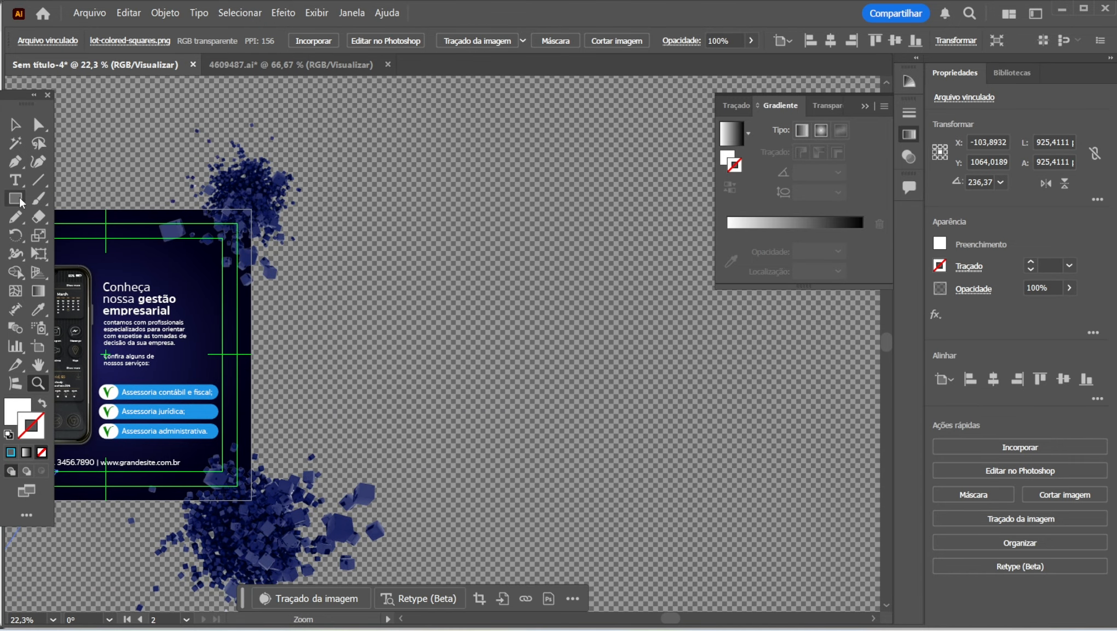
pyautogui.moveTo(21, 202); pyautogui.dragTo(70, 235)
pyautogui.moveTo(459, 220); pyautogui.dragTo(575, 335)
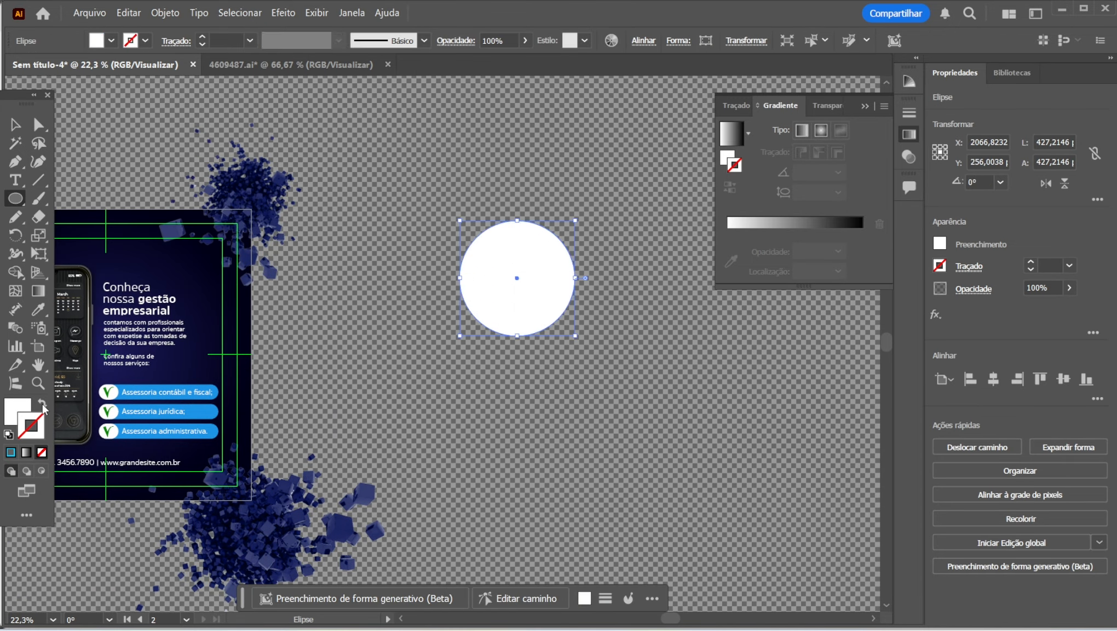
pyautogui.click(42, 403)
pyautogui.click(1028, 264)
# Step: Draw a white-filled triangle about 820 px wide and 712 px tall, overlapping the lower part of the ring
pyautogui.moveTo(15, 200); pyautogui.dragTo(94, 254)
pyautogui.moveTo(524, 362); pyautogui.dragTo(525, 235)
pyautogui.press('Down')
pyautogui.press('Down')
pyautogui.press('Down')
pyautogui.click(15, 124)
pyautogui.moveTo(576, 329); pyautogui.dragTo(573, 341)
pyautogui.hotkey('shift', 'x')
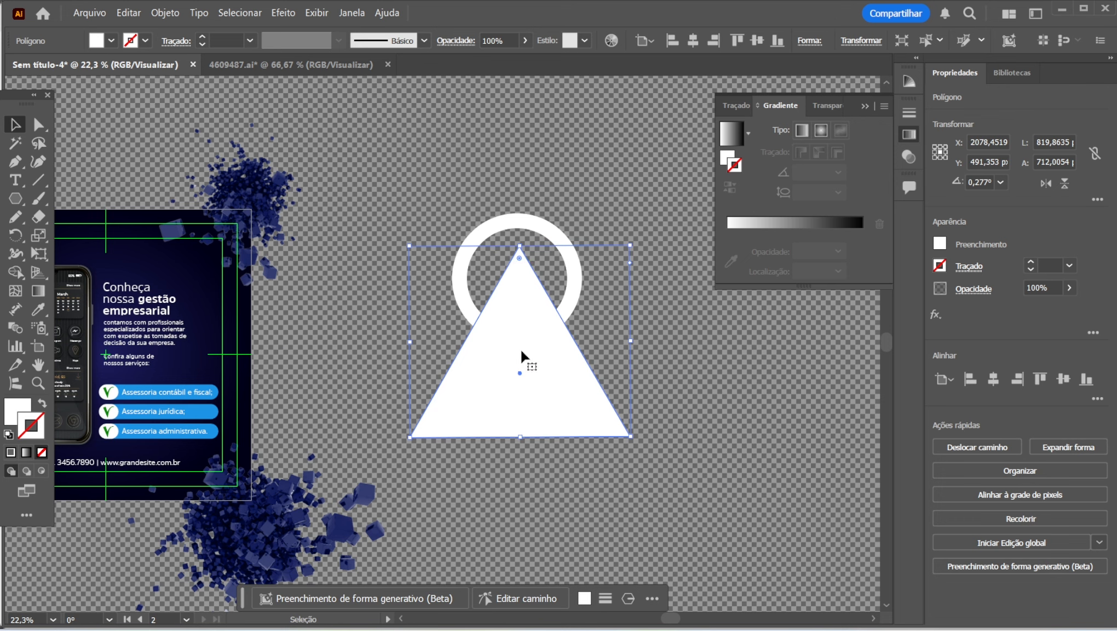
pyautogui.click(510, 222)
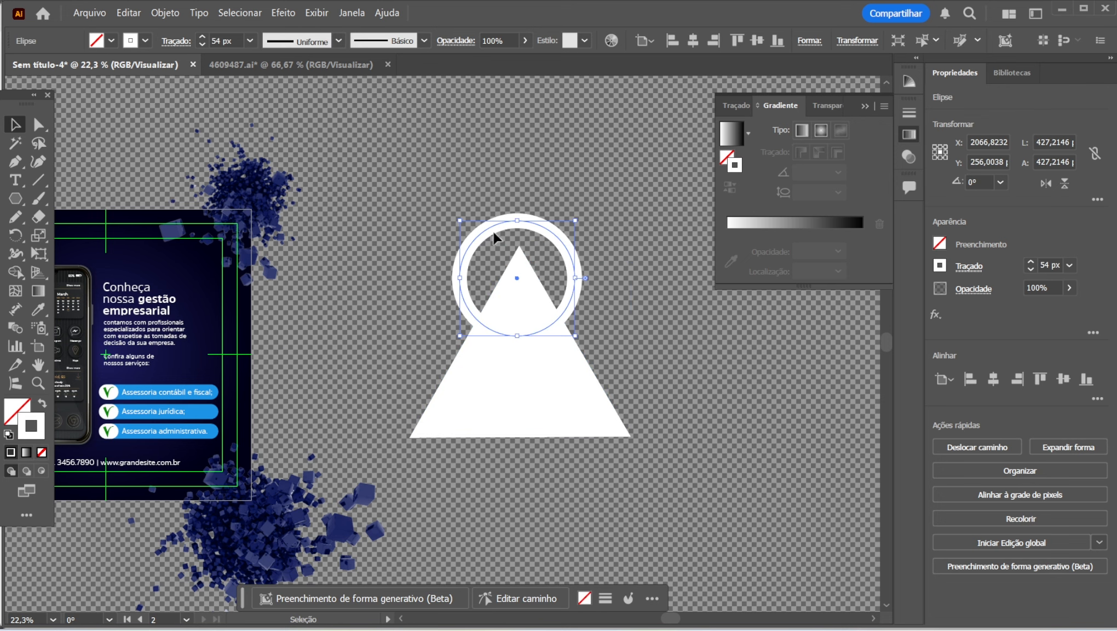
pyautogui.moveTo(518, 392); pyautogui.dragTo(516, 392)
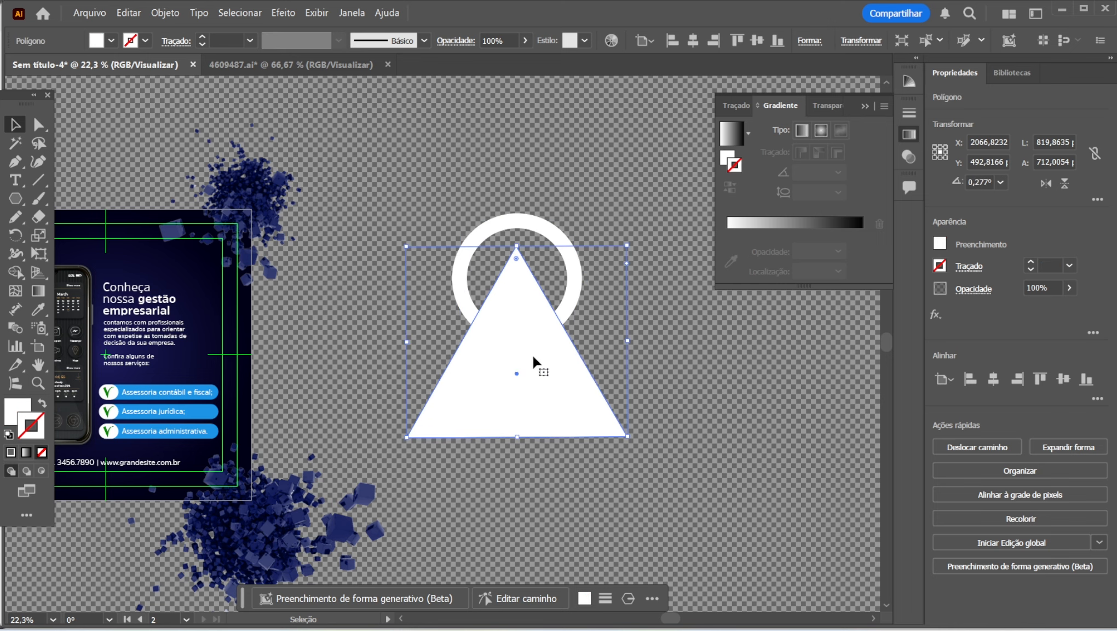
# Step: Expand the ring's stroke into a filled shape
pyautogui.click(526, 222)
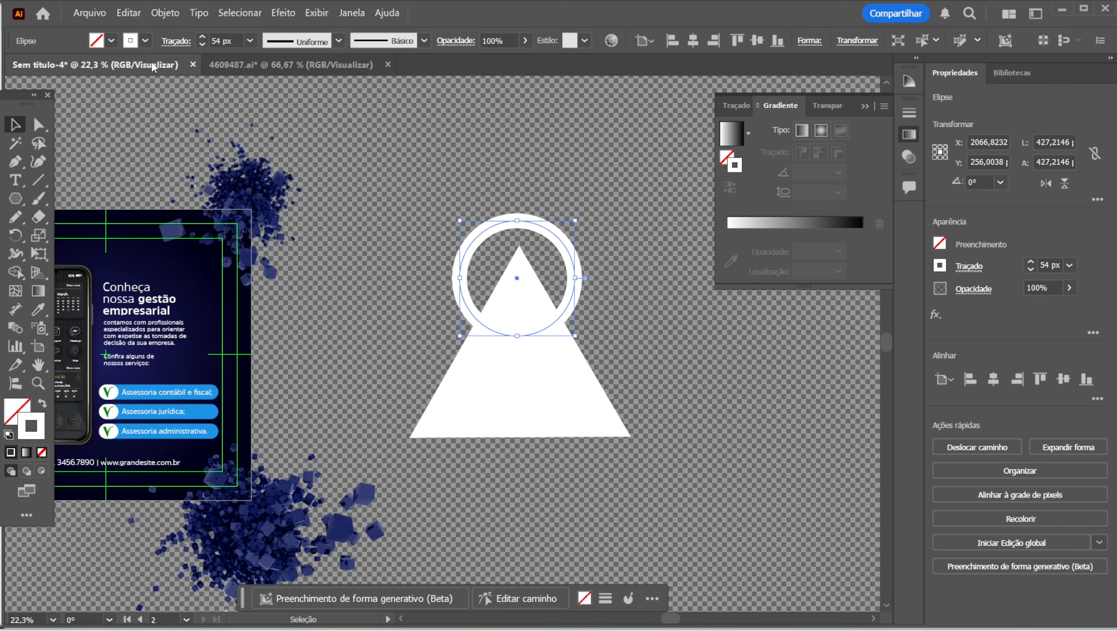
pyautogui.click(163, 13)
pyautogui.click(230, 233)
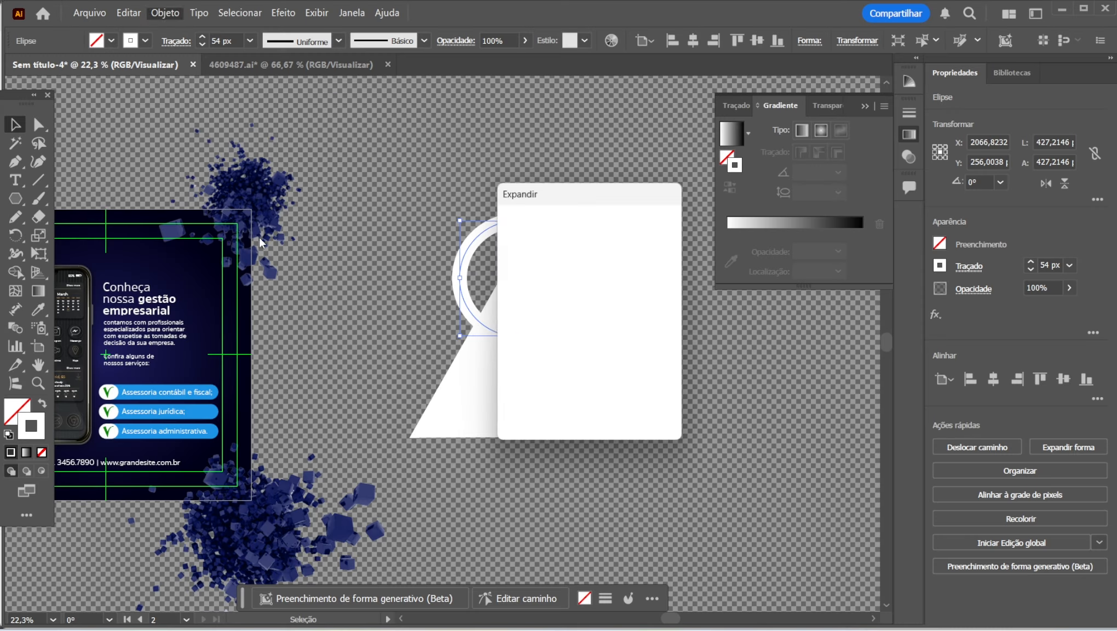
pyautogui.click(562, 410)
# Step: Move the triangle down so that its tip sits near the centre of the ring
pyautogui.press('a')
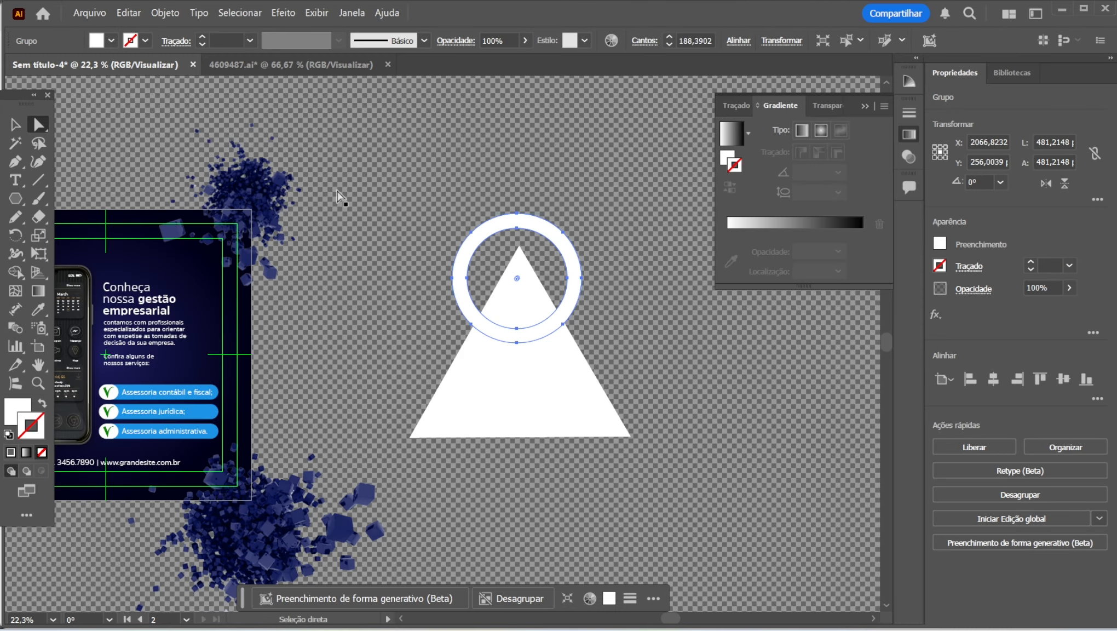
pyautogui.click(516, 227)
pyautogui.press('v')
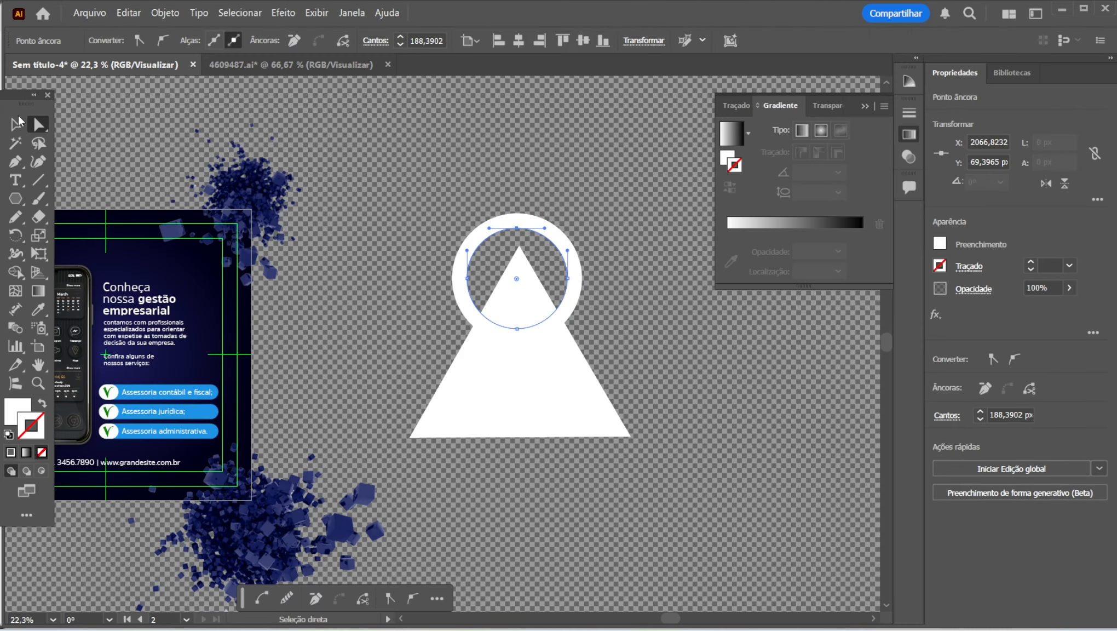
pyautogui.moveTo(508, 345); pyautogui.dragTo(507, 369)
# Step: Widen the triangle's base to about 1519 px with perspective distortion and intersect it with the ring to keep only the lower arc
pyautogui.press('a')
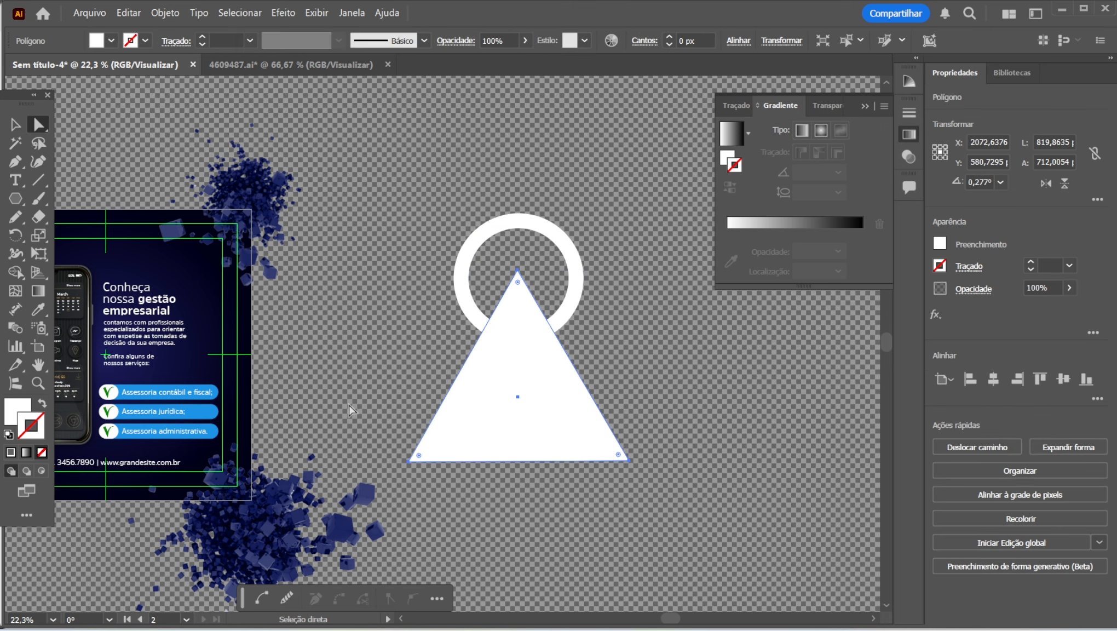
pyautogui.click(410, 461)
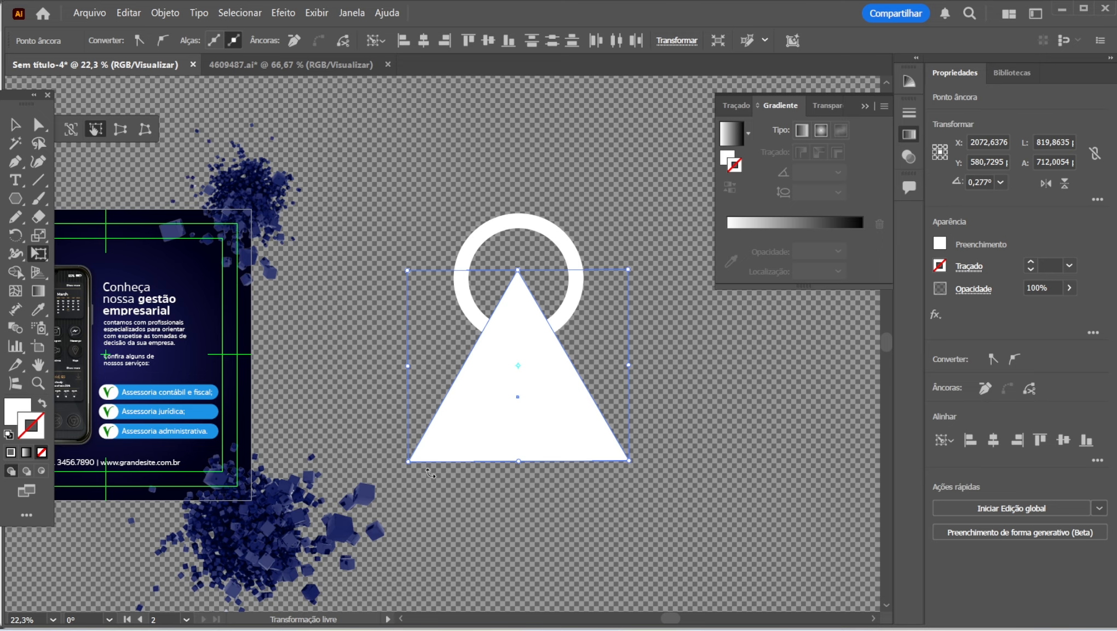
pyautogui.click(120, 128)
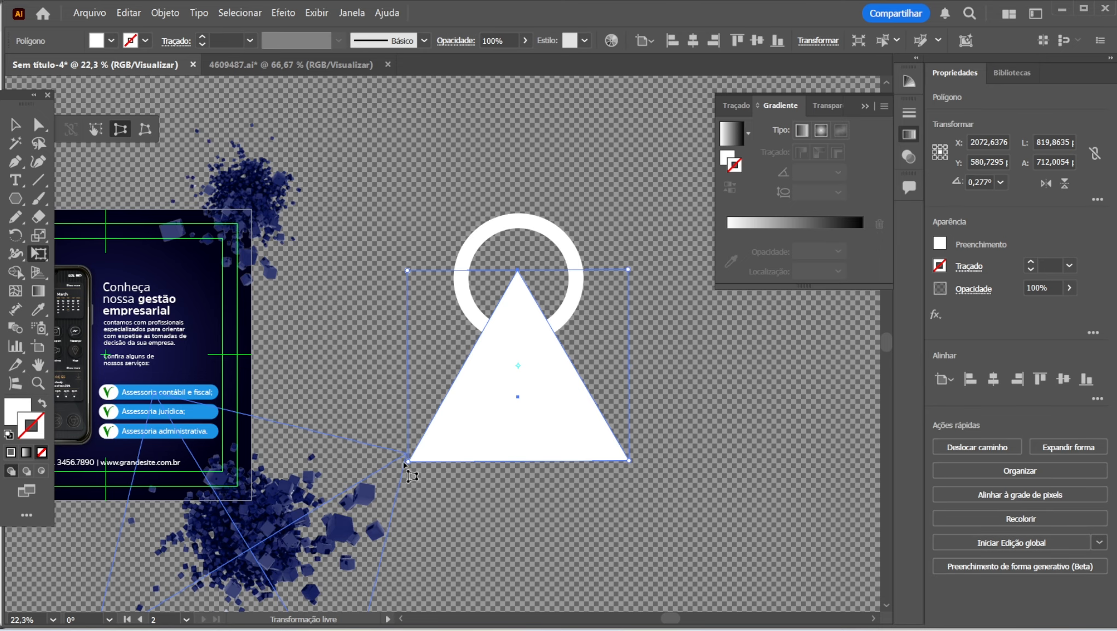
pyautogui.moveTo(408, 461); pyautogui.dragTo(349, 456)
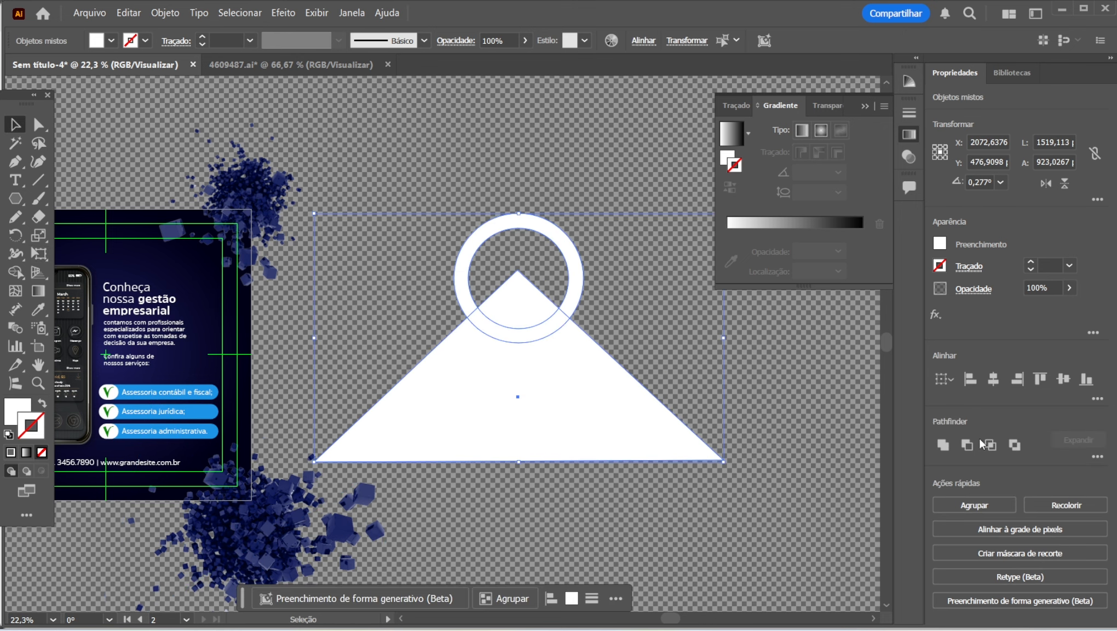
pyautogui.click(989, 444)
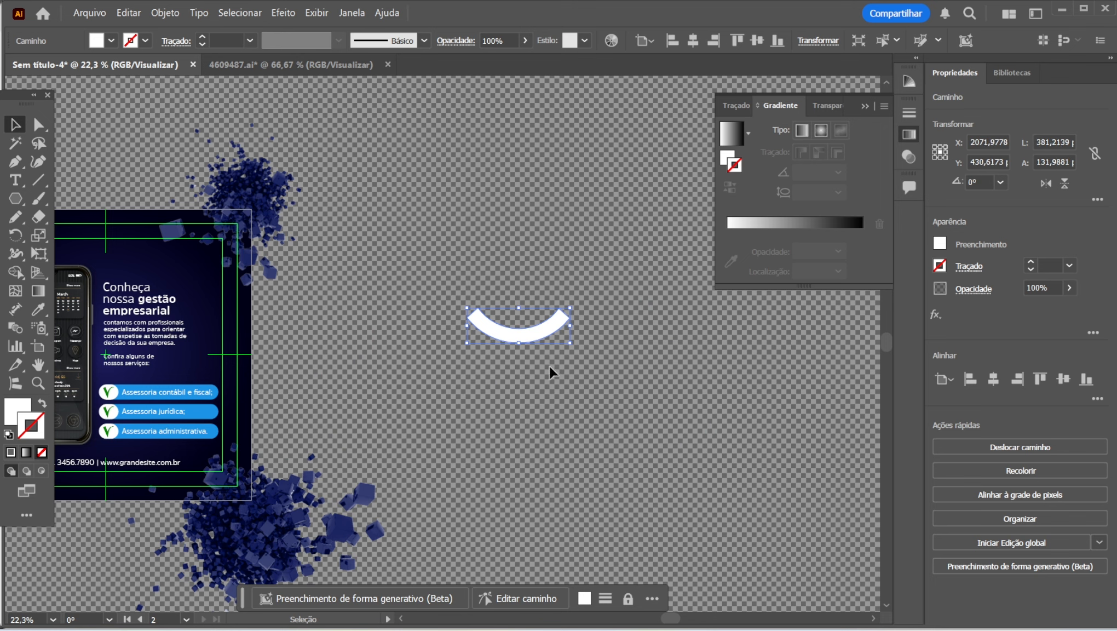
pyautogui.click(522, 404)
# Step: Draw a narrow vertical white bar over the arc and slant its top edge by lowering the top-left corner
pyautogui.press('m')
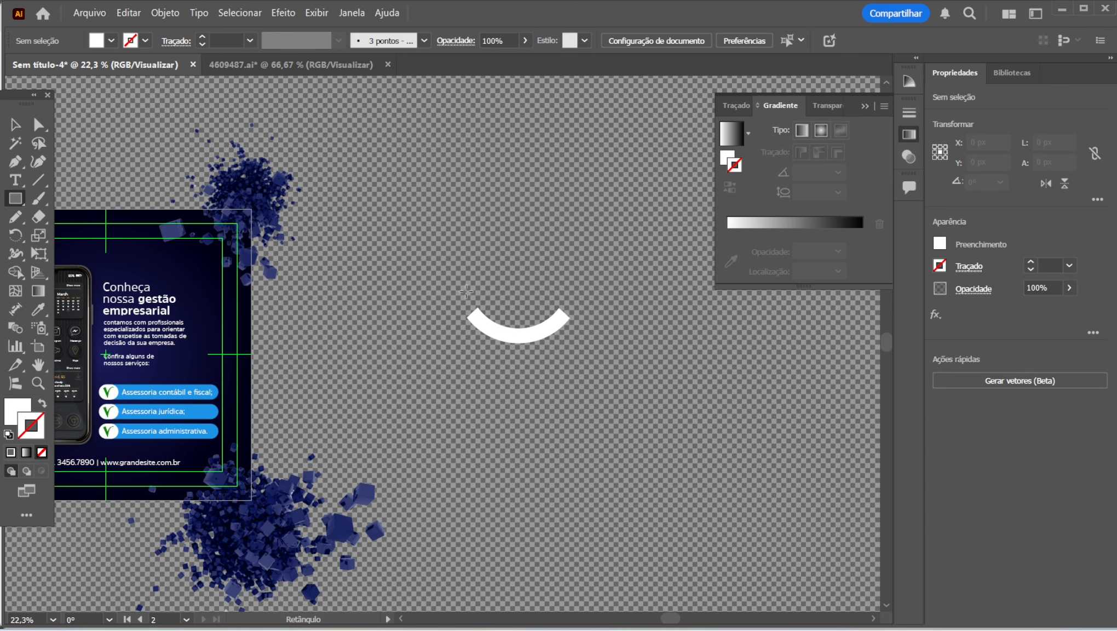
pyautogui.moveTo(492, 259); pyautogui.dragTo(516, 349)
pyautogui.press('a')
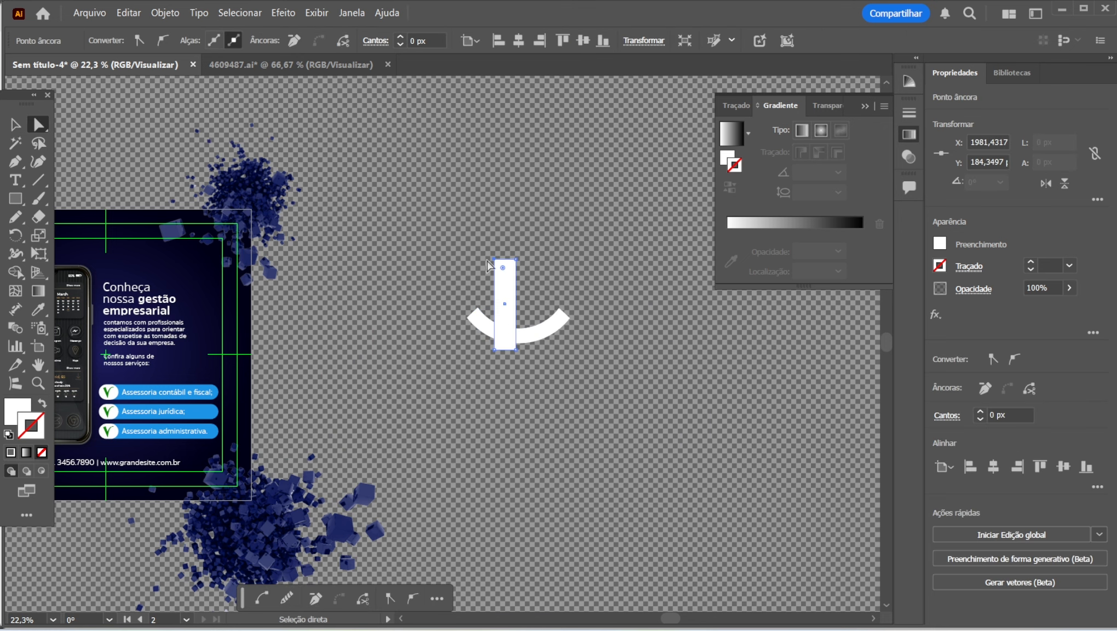
pyautogui.click(495, 259)
pyautogui.moveTo(497, 269)
pyautogui.mouseDown()
pyautogui.moveTo(498, 280)
pyautogui.moveTo(514, 268)
pyautogui.mouseUp()
# Step: Arrange a taller slanted central bar on the arc with a shorter bar, about 68 by 287 px, on its left
pyautogui.press('v')
pyautogui.moveTo(506, 307)
pyautogui.mouseDown()
pyautogui.moveTo(497, 305)
pyautogui.moveTo(520, 306)
pyautogui.mouseUp()
pyautogui.moveTo(528, 267); pyautogui.dragTo(535, 238)
pyautogui.moveTo(537, 290); pyautogui.dragTo(520, 291)
# Step: Place a copy of the short bar right of the central one, reflected across the vertical axis and slightly lower
pyautogui.click(496, 301)
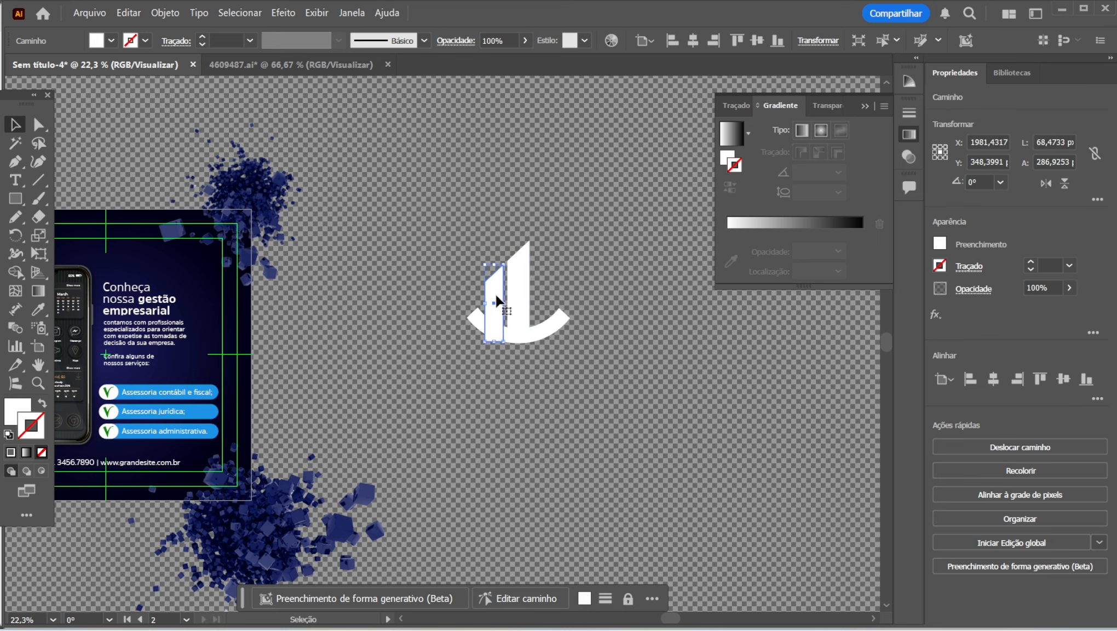
pyautogui.moveTo(492, 294); pyautogui.dragTo(537, 292)
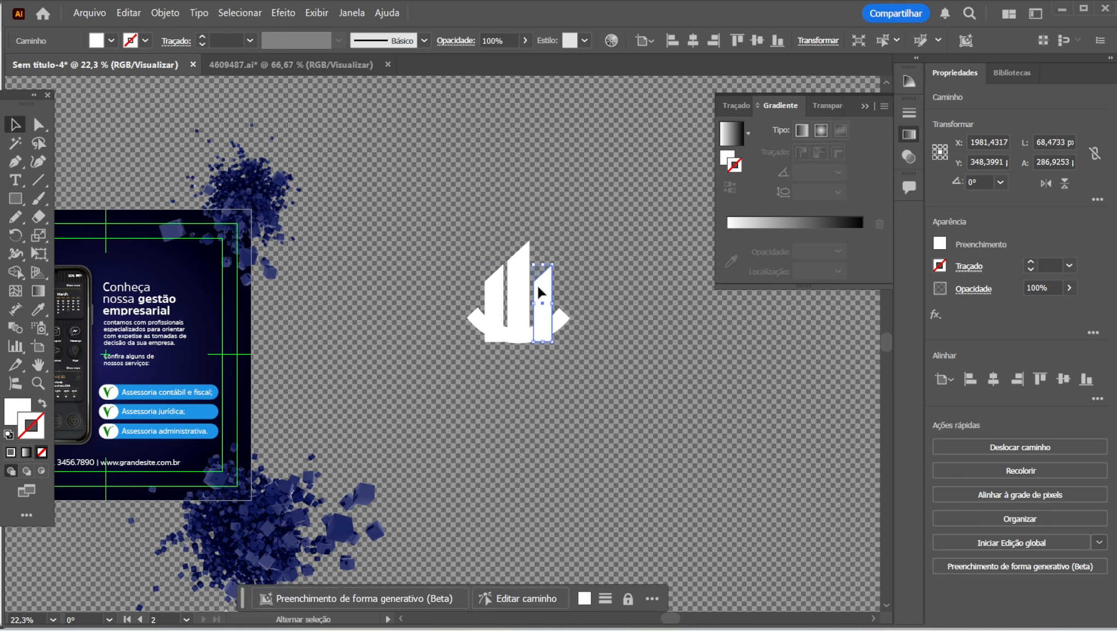
pyautogui.rightClick(538, 286)
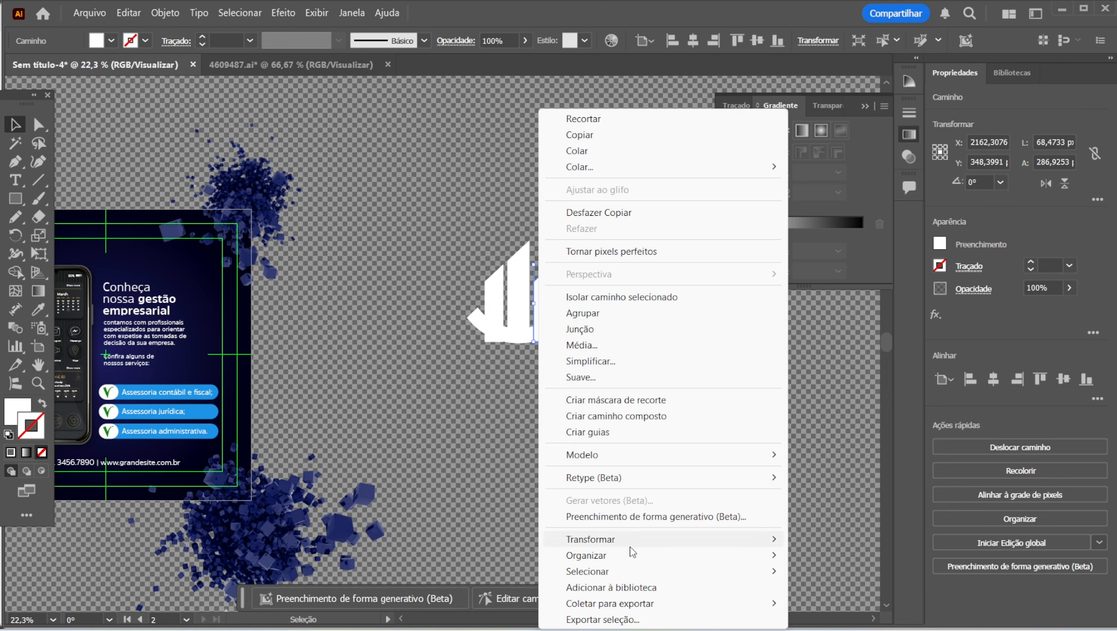
pyautogui.moveTo(629, 543)
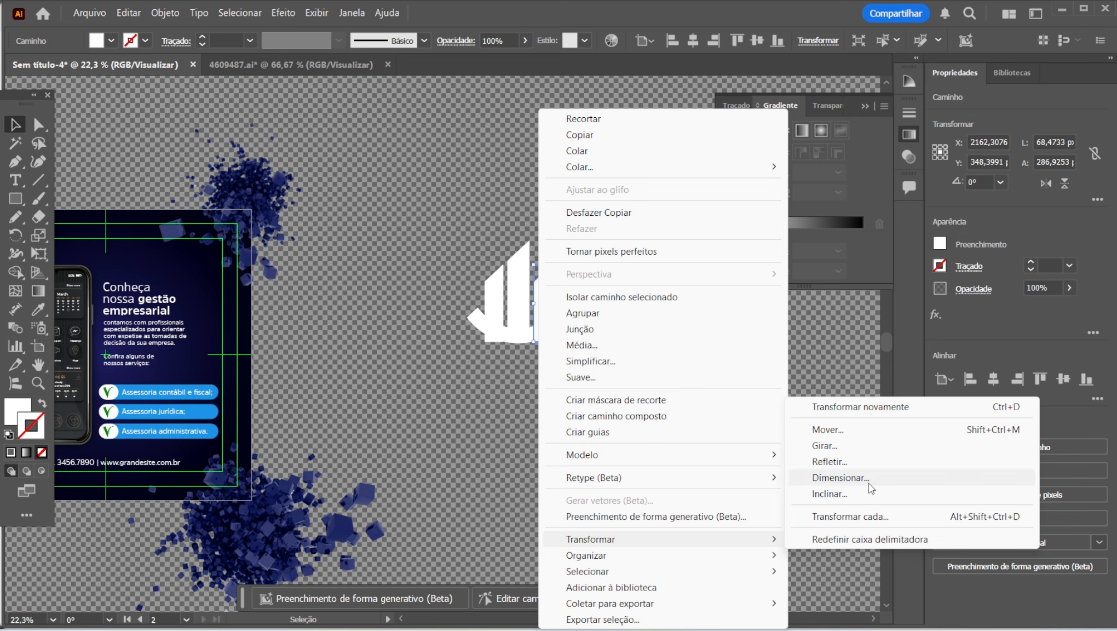
pyautogui.click(828, 462)
pyautogui.moveTo(529, 236); pyautogui.dragTo(218, 230)
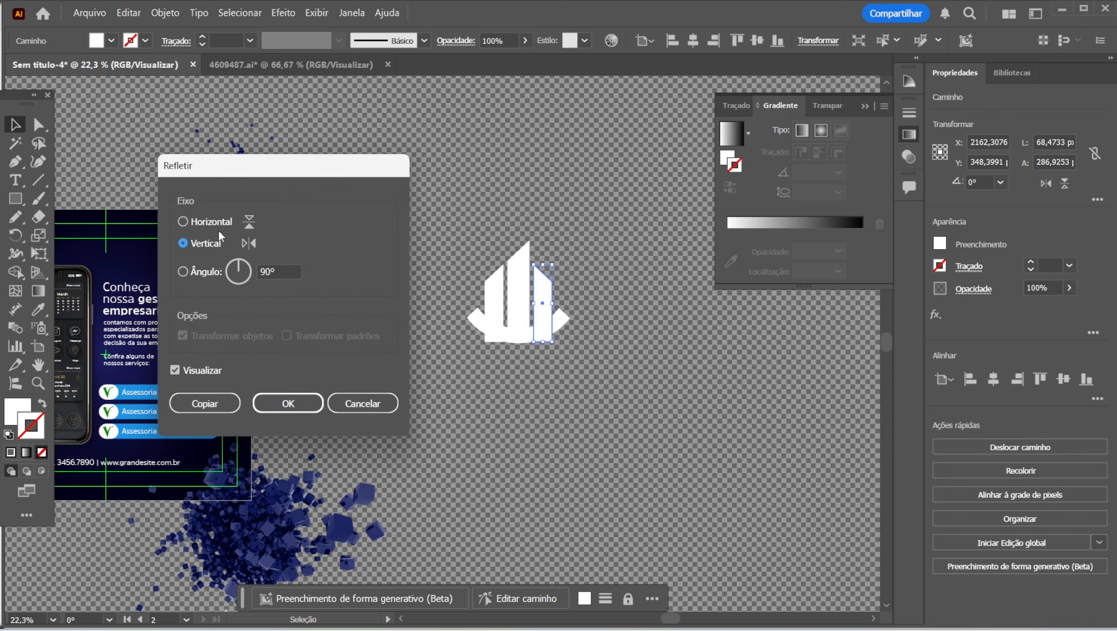
pyautogui.click(296, 406)
pyautogui.moveTo(542, 340); pyautogui.dragTo(541, 345)
# Step: Distribute the three bars evenly by their vertical centres
pyautogui.keyDown('shift'); pyautogui.click(519, 304); pyautogui.keyUp('shift')
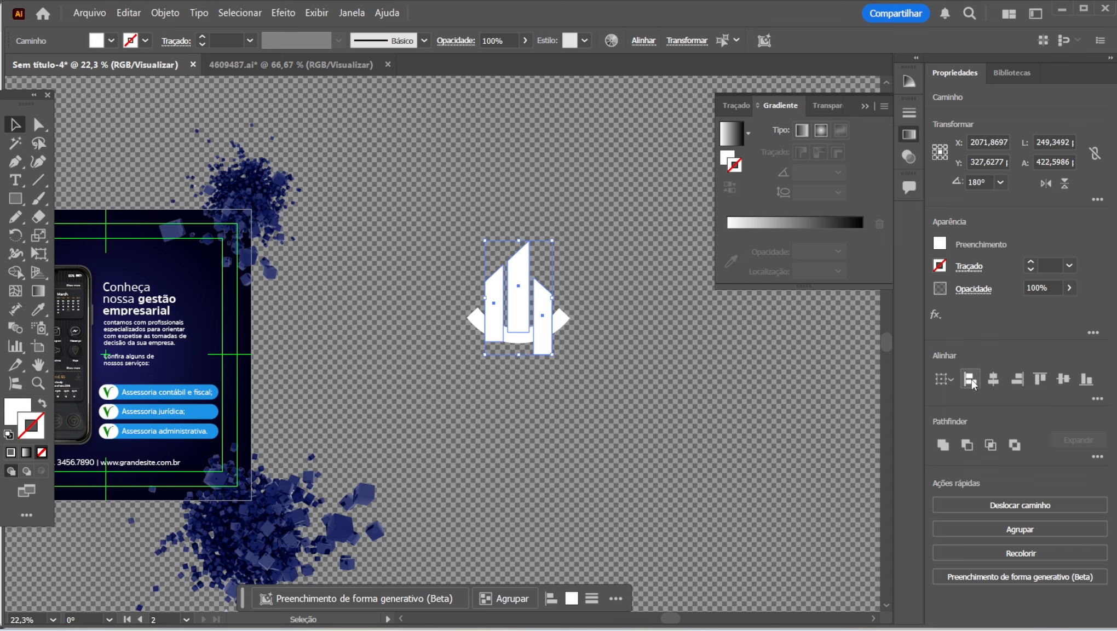
pyautogui.click(1097, 398)
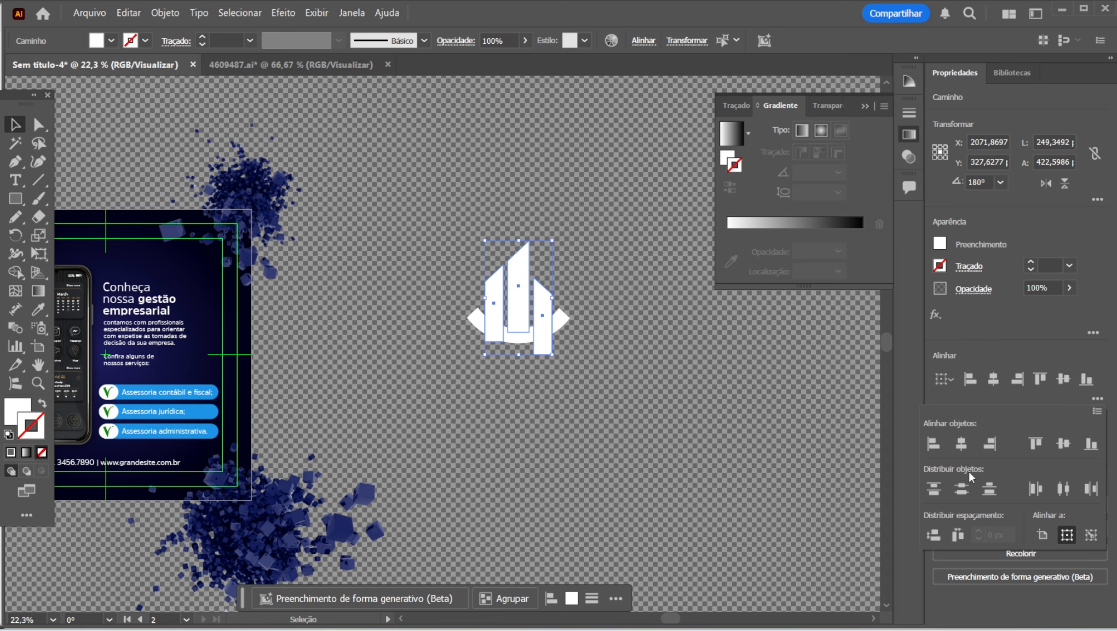
pyautogui.click(965, 488)
# Step: Merge the three bars with the arc using the Shape Builder and remove the pieces protruding below it
pyautogui.click(516, 303)
pyautogui.keyDown('shift'); pyautogui.click(476, 323); pyautogui.keyUp('shift')
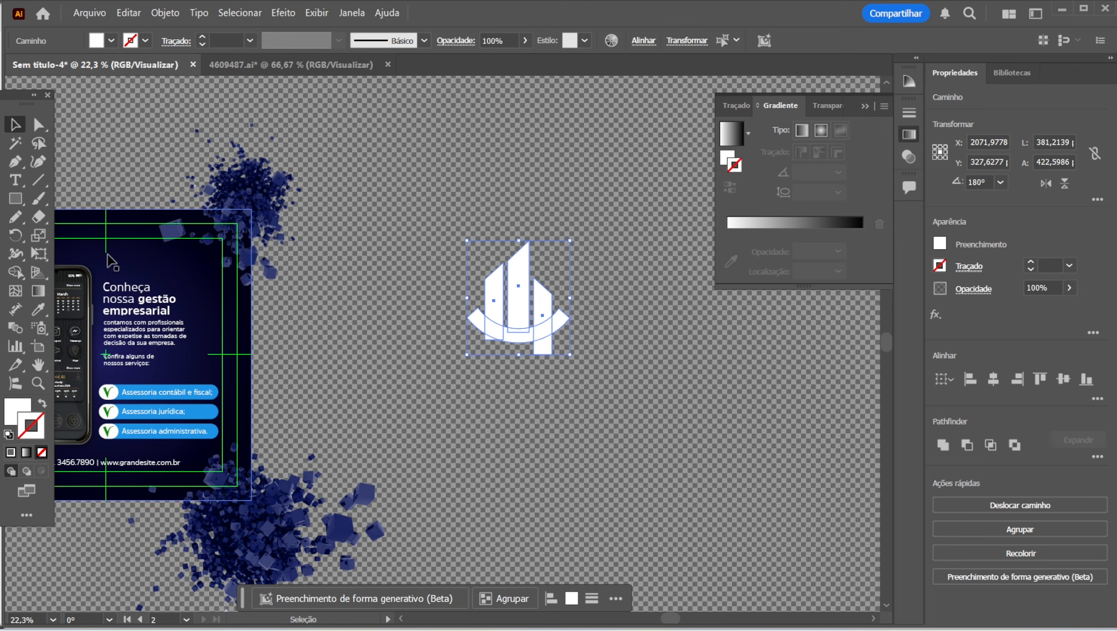
pyautogui.click(19, 274)
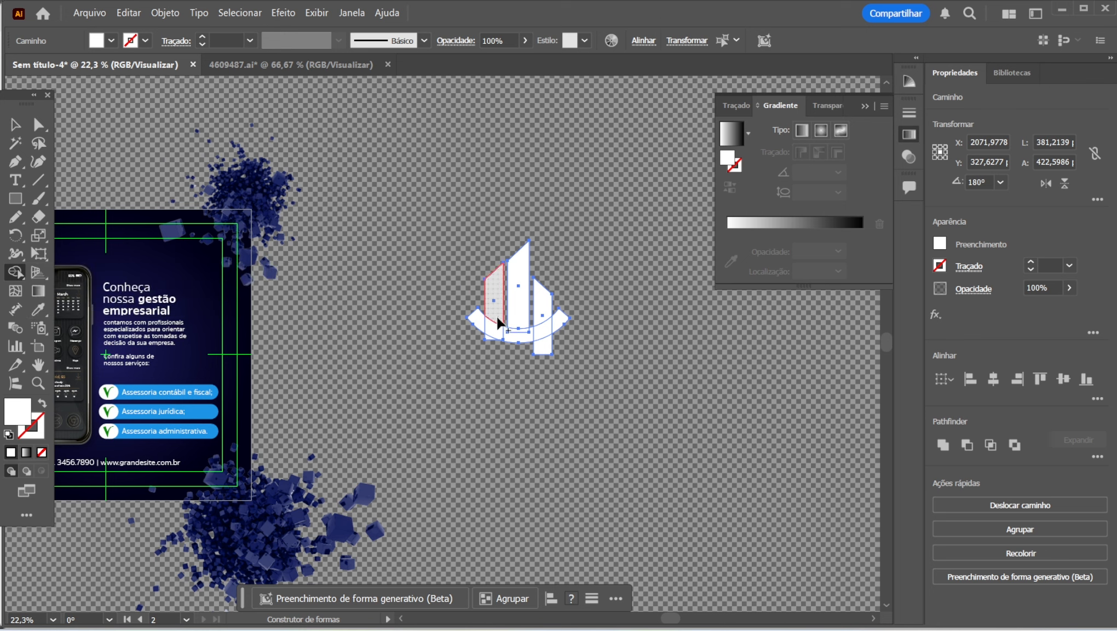
pyautogui.moveTo(498, 327)
pyautogui.mouseDown()
pyautogui.moveTo(540, 331)
pyautogui.moveTo(550, 337)
pyautogui.mouseUp()
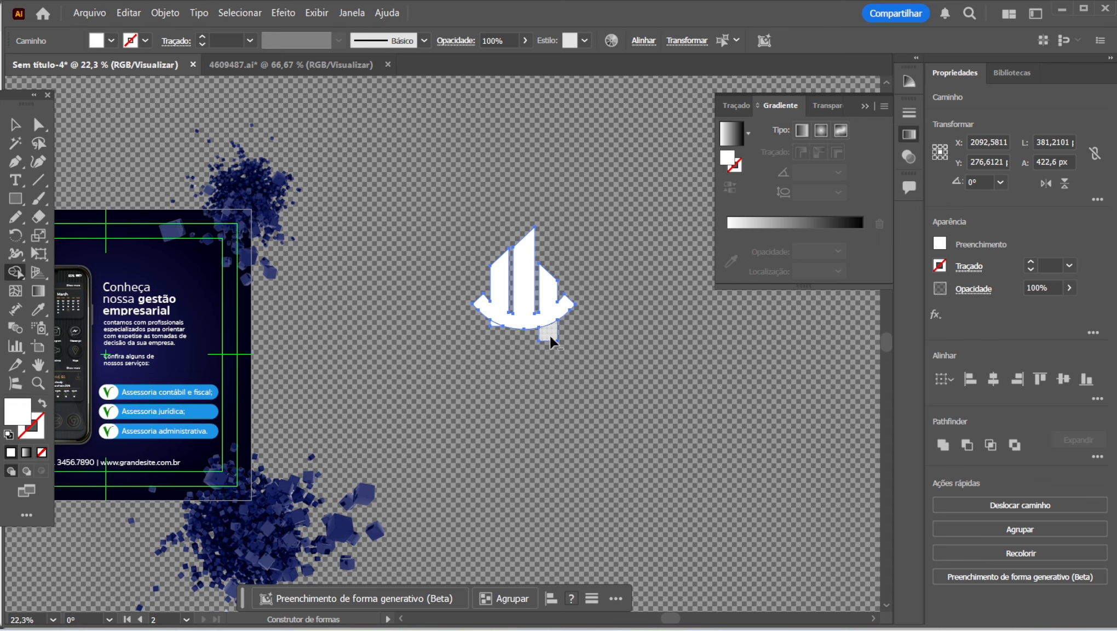
pyautogui.keyDown('alt'); pyautogui.click(550, 335); pyautogui.keyUp('alt')
pyautogui.press('v')
pyautogui.click(580, 282)
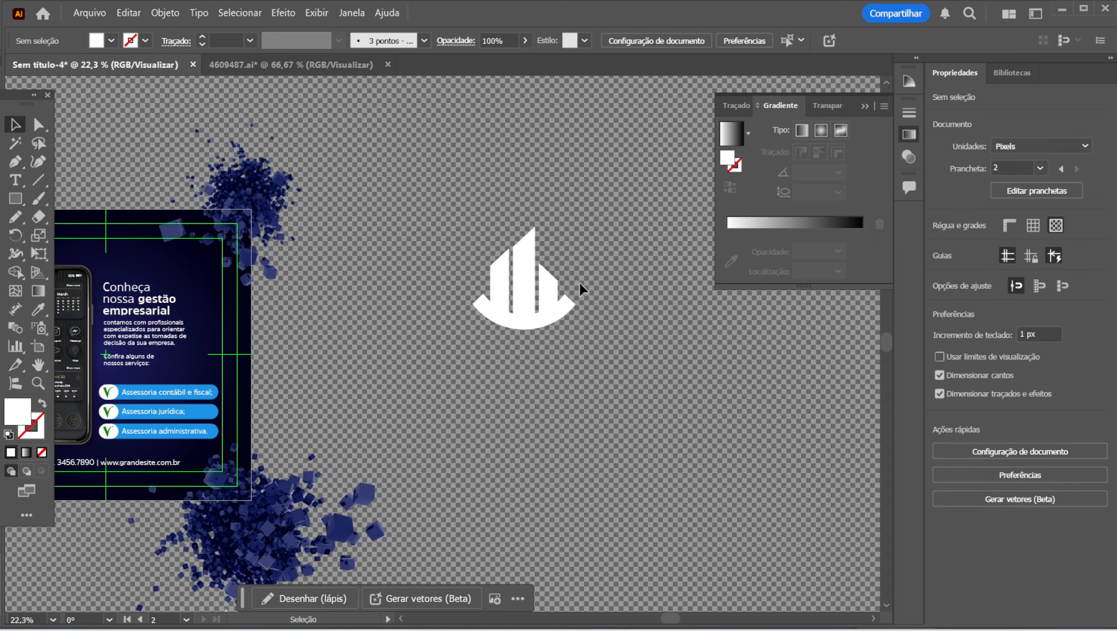
# Step: Draw a rising curve about 412 by 144 px across the logo's bars with the Pen tool
pyautogui.click(15, 162)
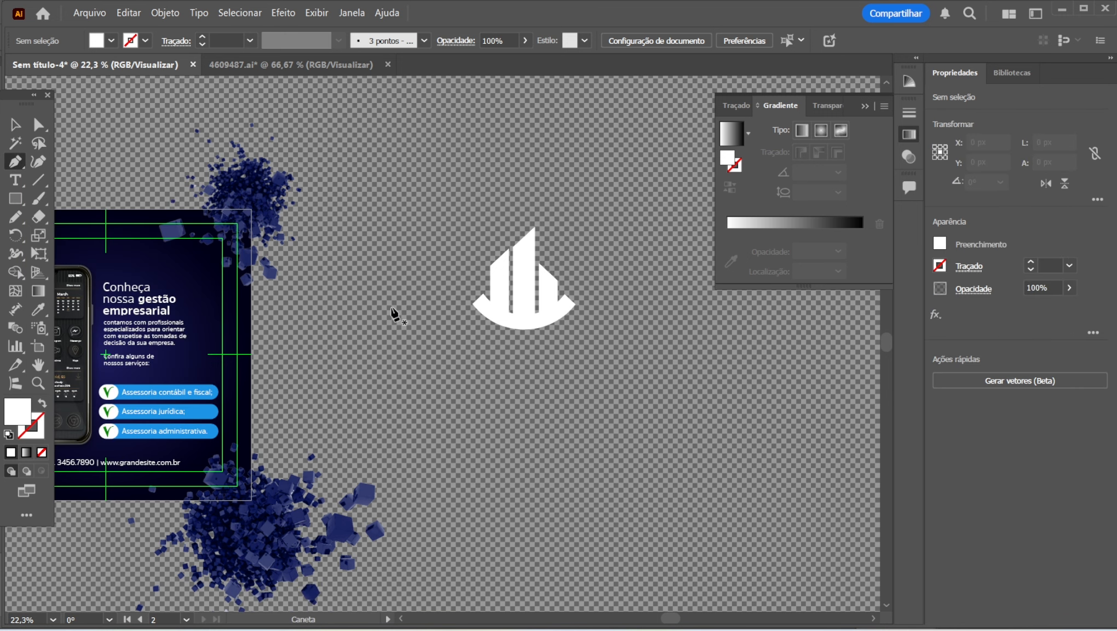
pyautogui.click(467, 278)
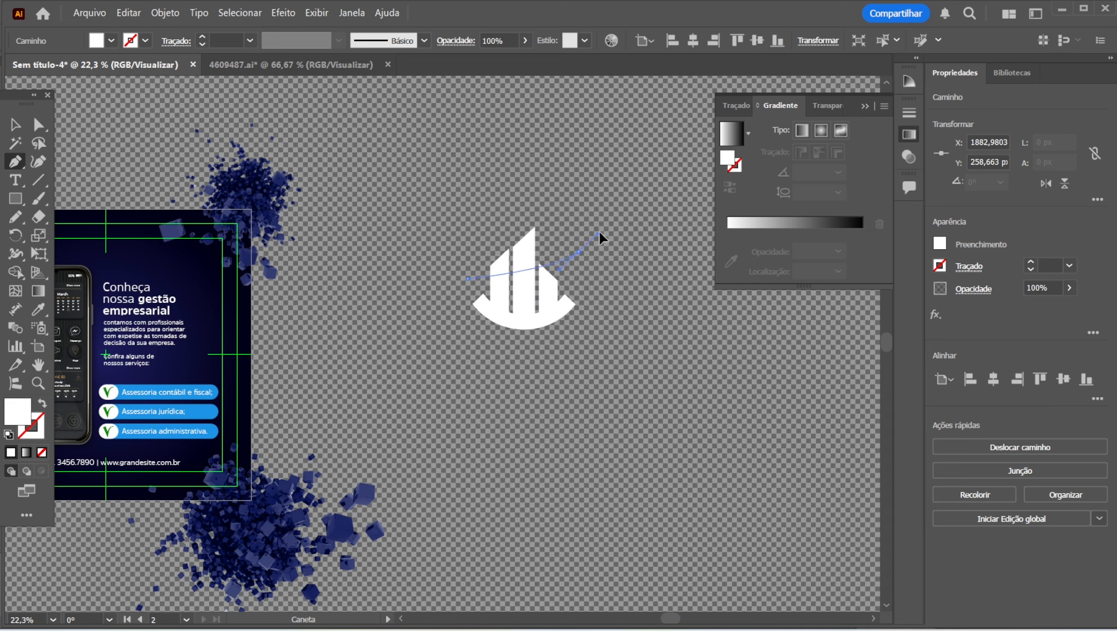
pyautogui.moveTo(637, 188); pyautogui.dragTo(642, 185)
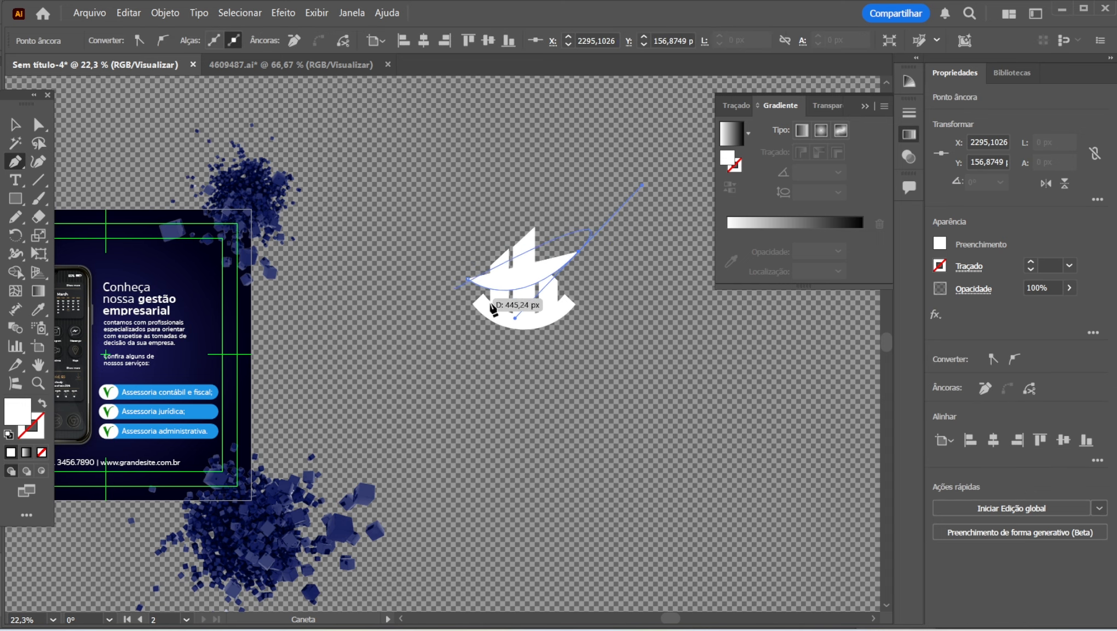
# Step: Remove the curve's fill and give it an 11 px cyan stroke
pyautogui.click(21, 125)
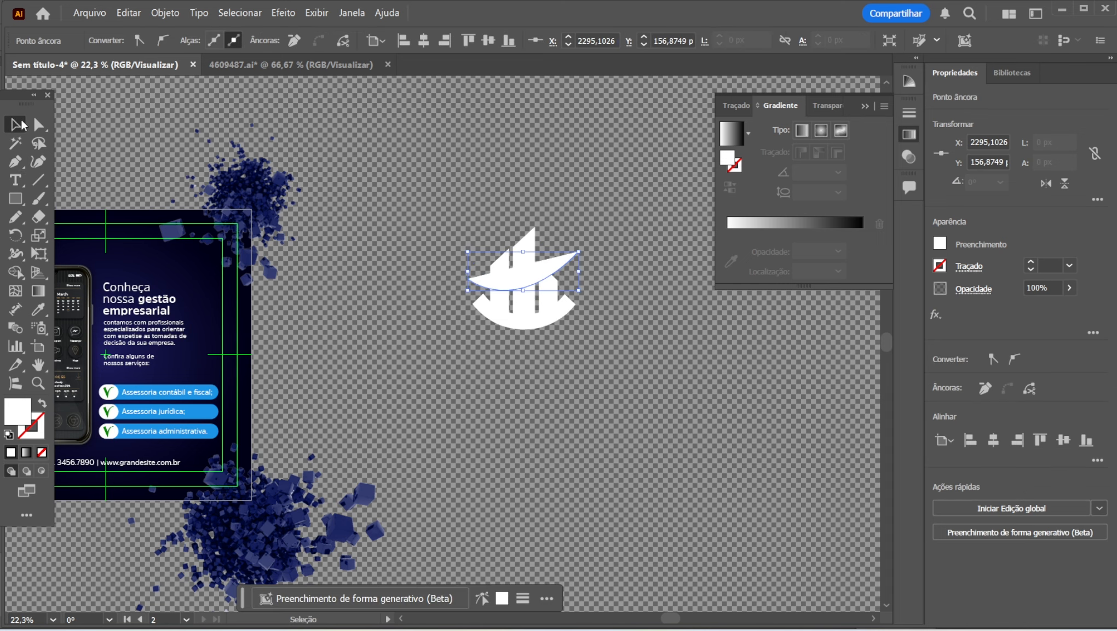
pyautogui.click(44, 404)
pyautogui.doubleClick(39, 432)
pyautogui.moveTo(572, 279)
pyautogui.mouseDown()
pyautogui.moveTo(577, 201)
pyautogui.moveTo(614, 202)
pyautogui.mouseUp()
pyautogui.click(787, 208)
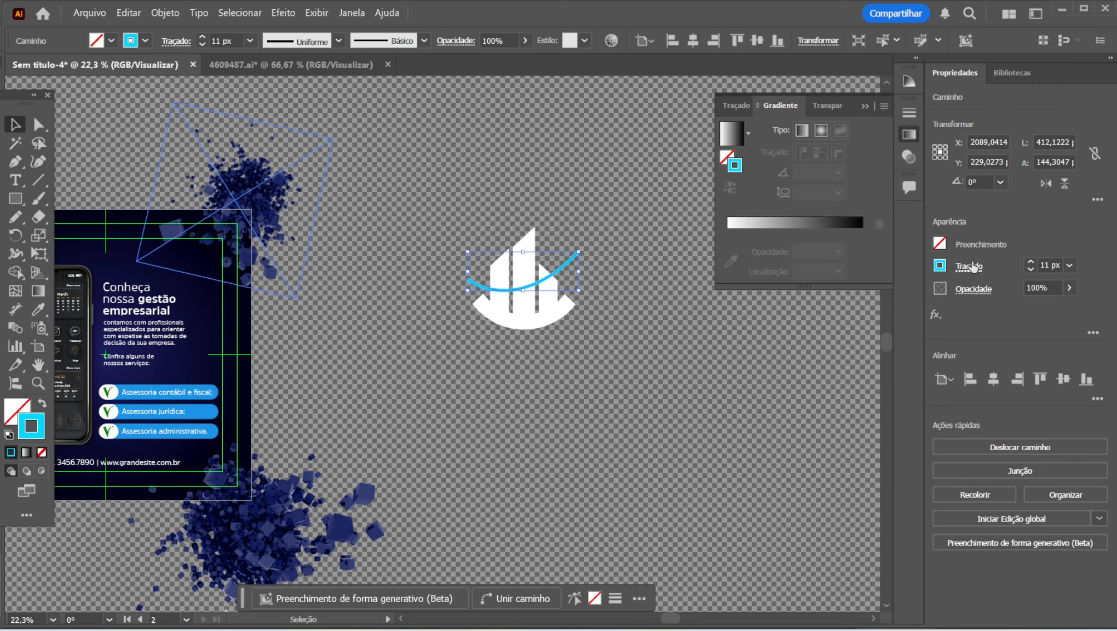
# Step: Add the Seta 7 arrowhead to the upper end of the cyan curve
pyautogui.click(973, 266)
pyautogui.click(973, 434)
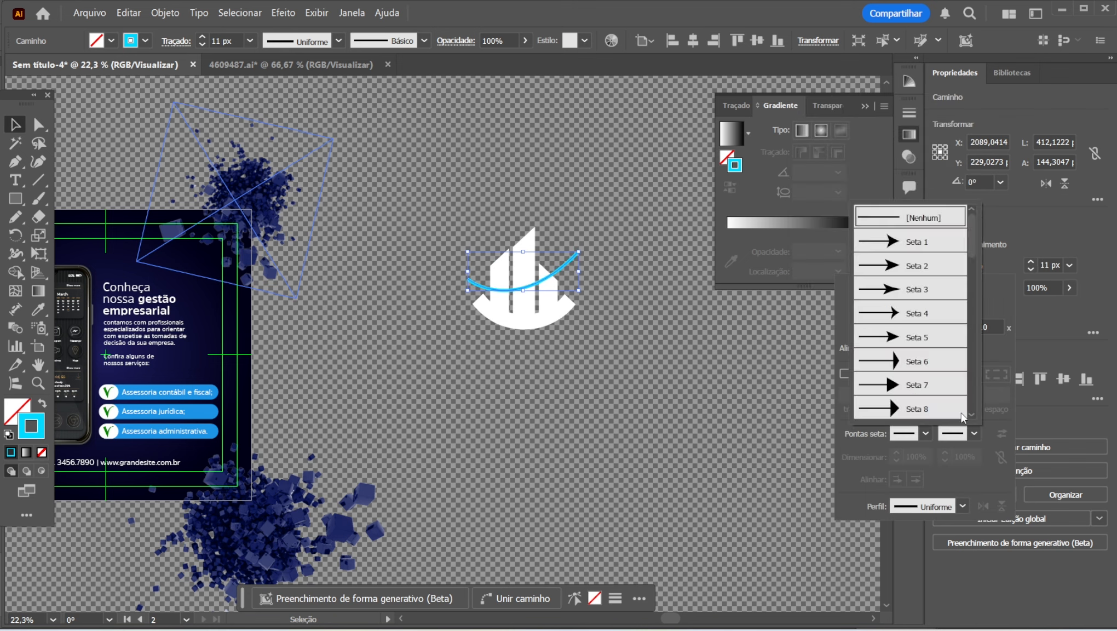
pyautogui.click(918, 388)
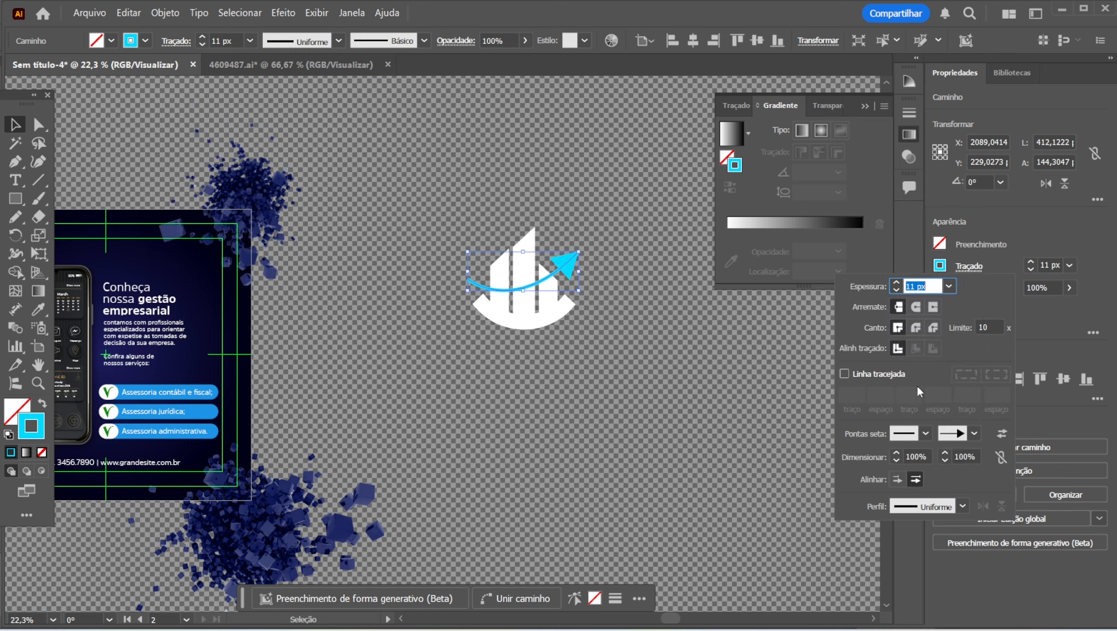
# Step: Apply a tapered width profile that widens toward the arrowhead and raise the curve's stroke weight to 39 px
pyautogui.click(962, 506)
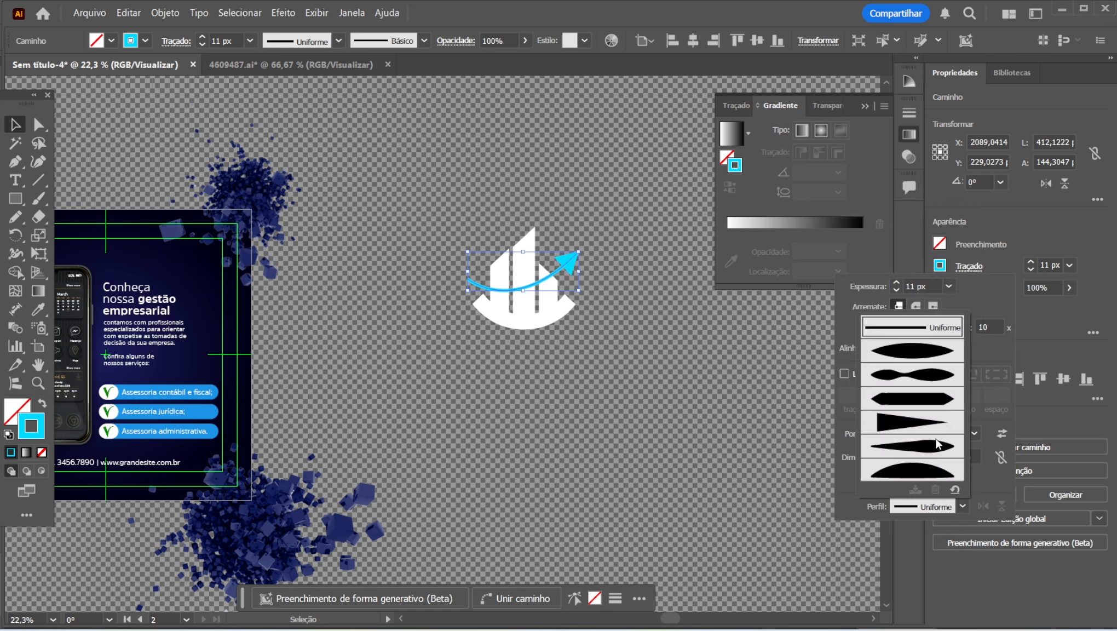
pyautogui.click(906, 425)
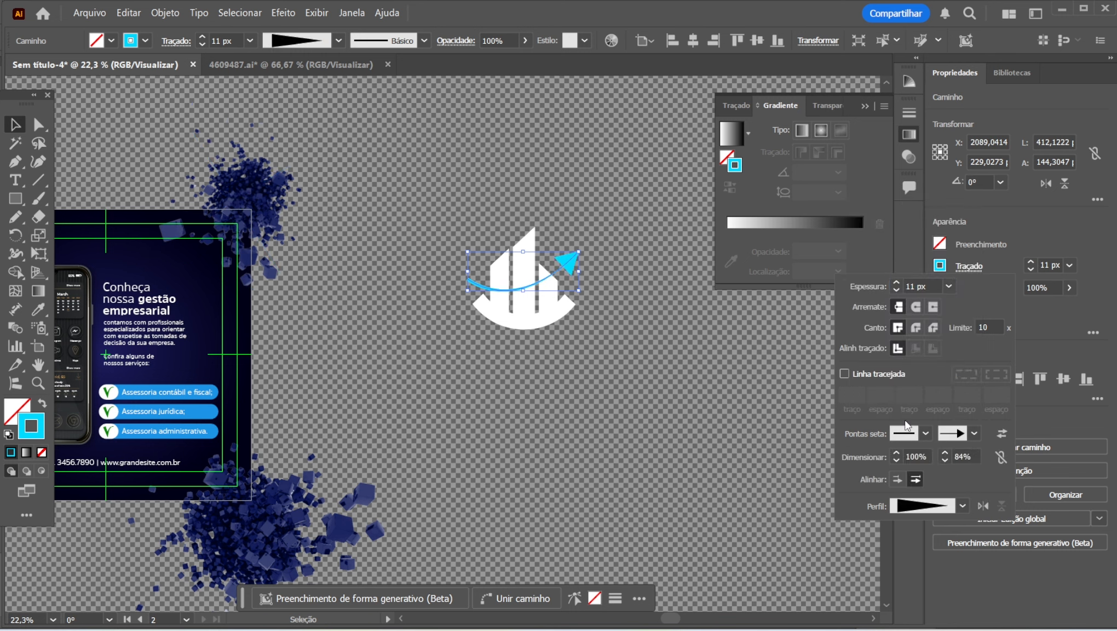
pyautogui.click(981, 507)
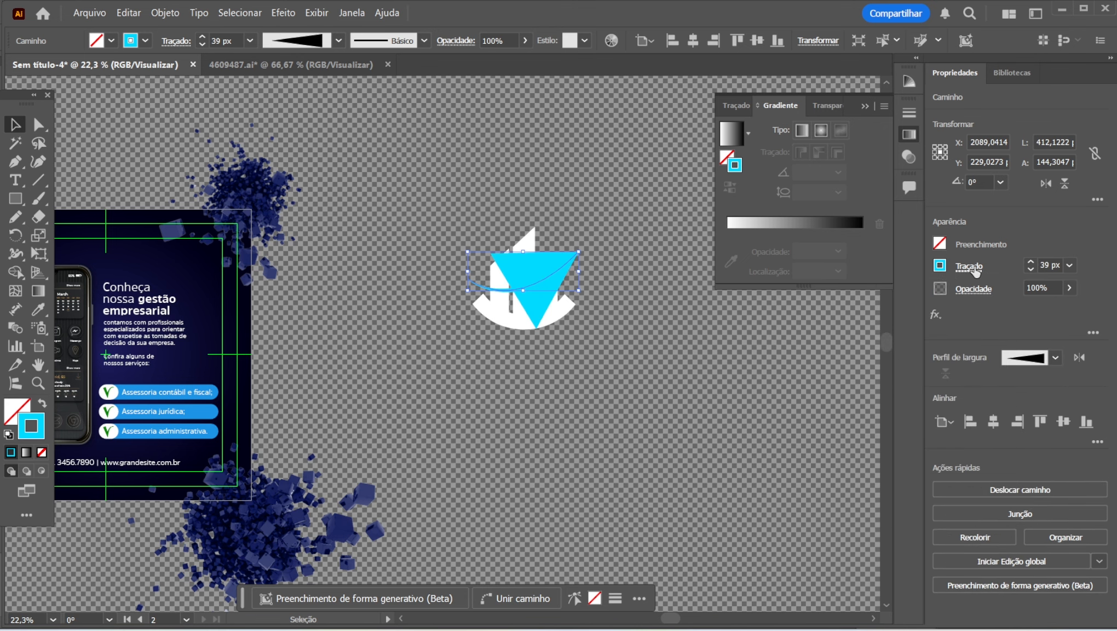
# Step: Scale down the arrowhead so it suits the thicker cyan curve
pyautogui.click(969, 267)
pyautogui.moveTo(967, 454); pyautogui.dragTo(940, 456)
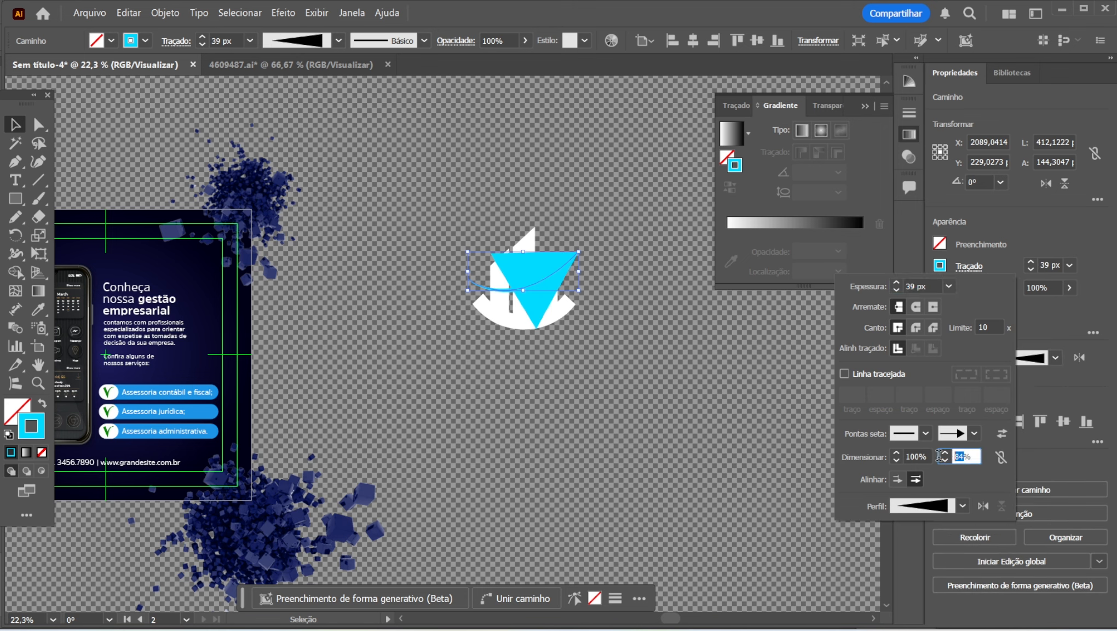
pyautogui.press('Return')
pyautogui.click(964, 268)
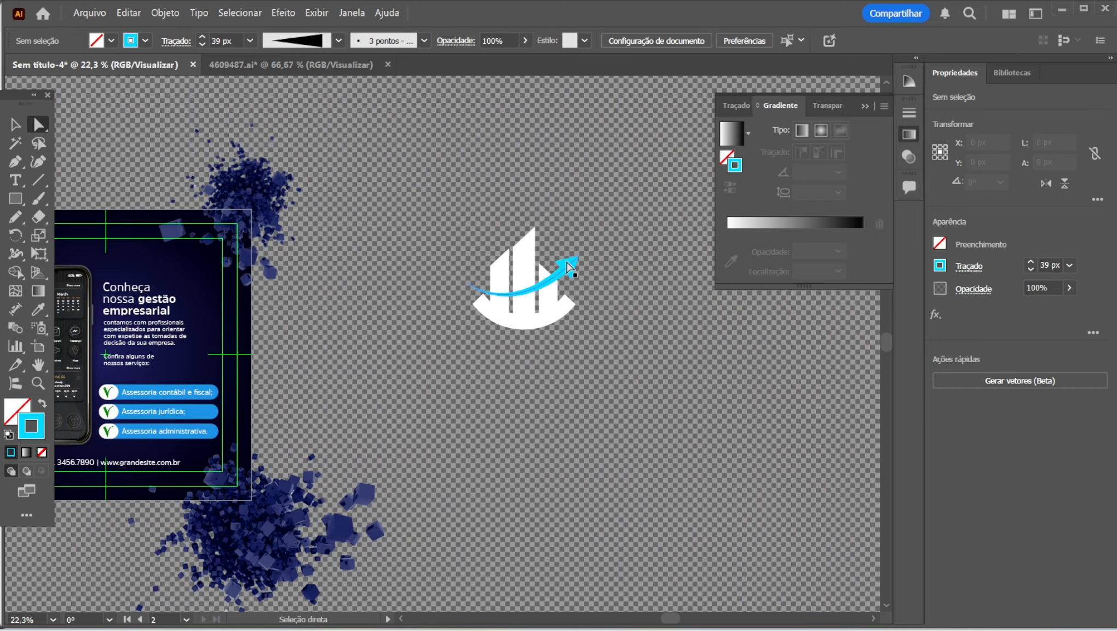
# Step: Refine the arrow's bend by adjusting its upper direction handle and shifting its starting anchor slightly inward
pyautogui.click(570, 267)
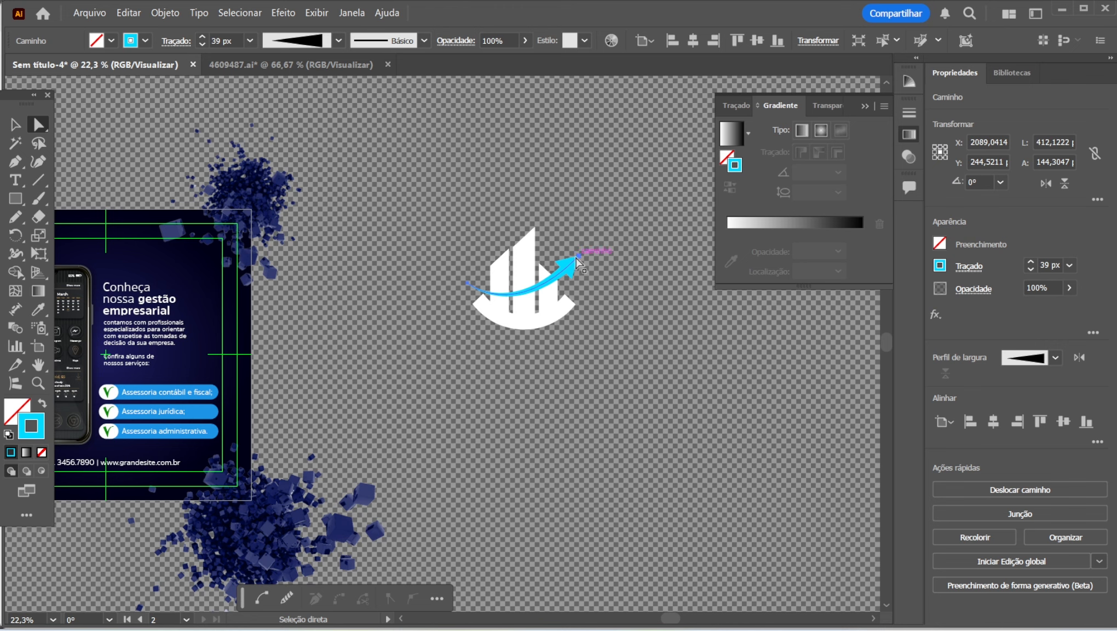
pyautogui.click(579, 255)
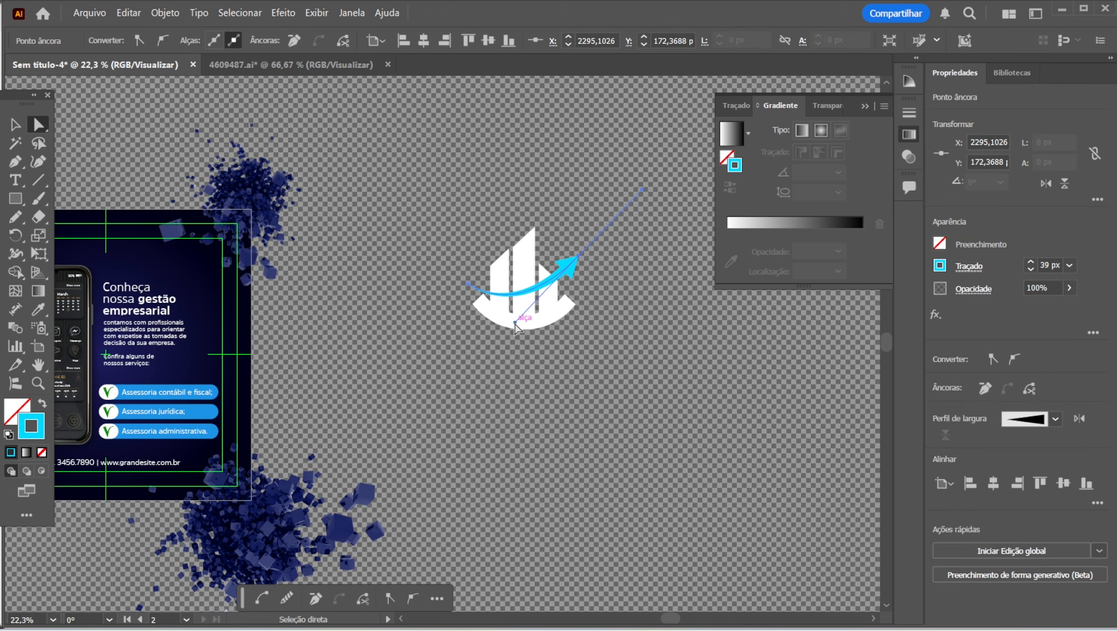
pyautogui.moveTo(516, 324); pyautogui.dragTo(540, 328)
pyautogui.moveTo(468, 287); pyautogui.dragTo(472, 288)
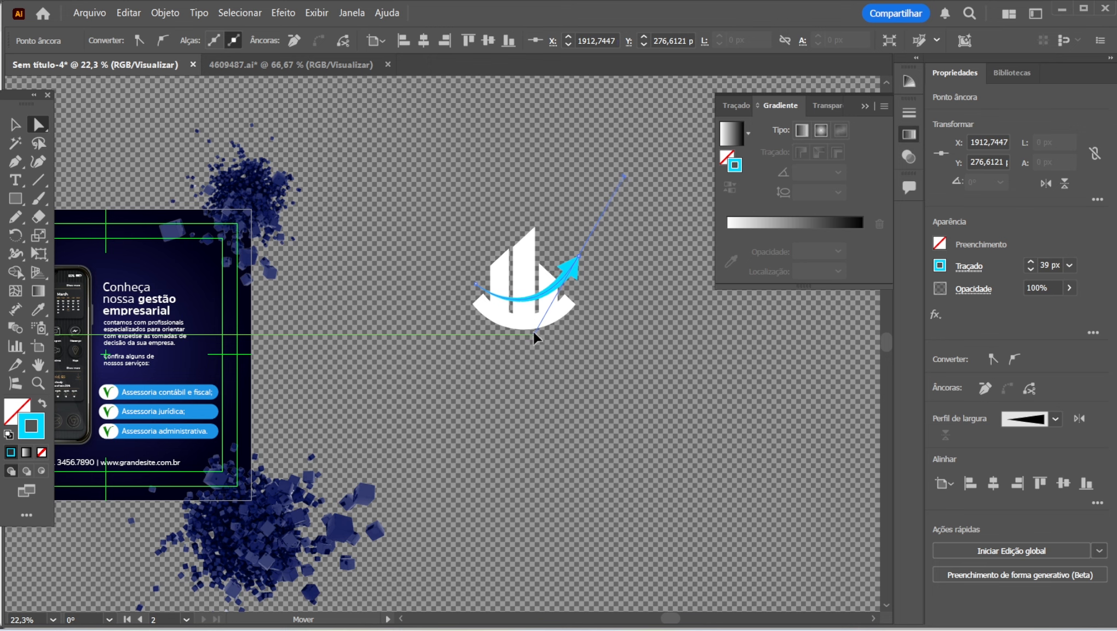
pyautogui.click(551, 327)
# Step: Group the arrow with the bar-and-arc symbol and place the logo at the top centre of the post
pyautogui.press('v')
pyautogui.click(505, 289)
pyautogui.rightClick(520, 290)
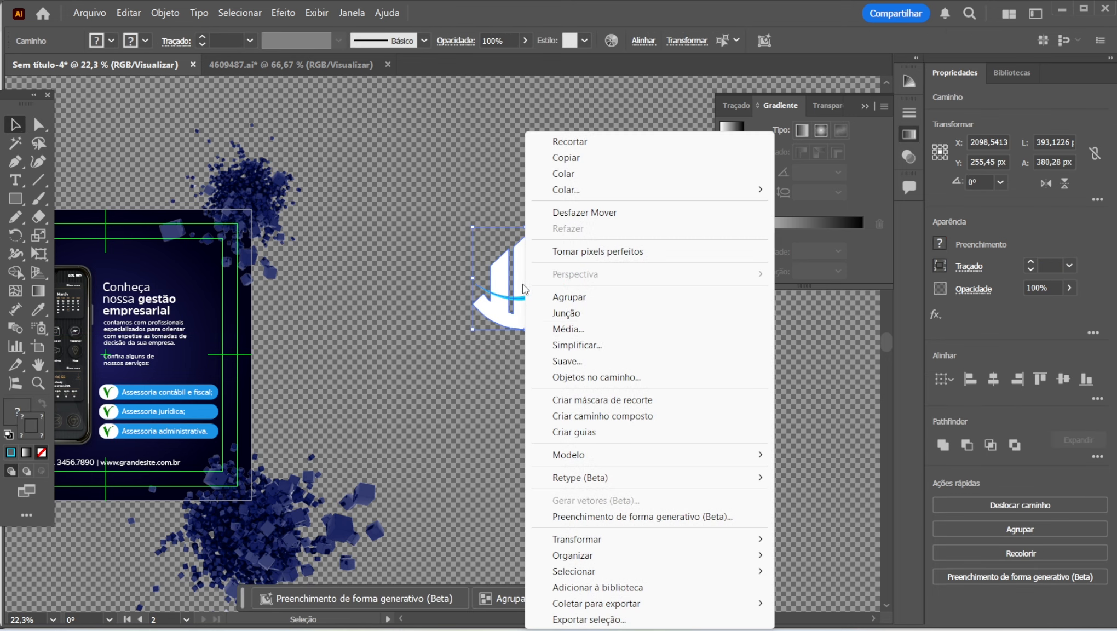
pyautogui.click(589, 297)
pyautogui.moveTo(511, 294); pyautogui.dragTo(494, 329)
pyautogui.moveTo(564, 315); pyautogui.dragTo(342, 271)
# Step: Shift the contact line slightly to the right and draw a white circle about 30 px wide before it
pyautogui.moveTo(287, 488); pyautogui.dragTo(480, 531)
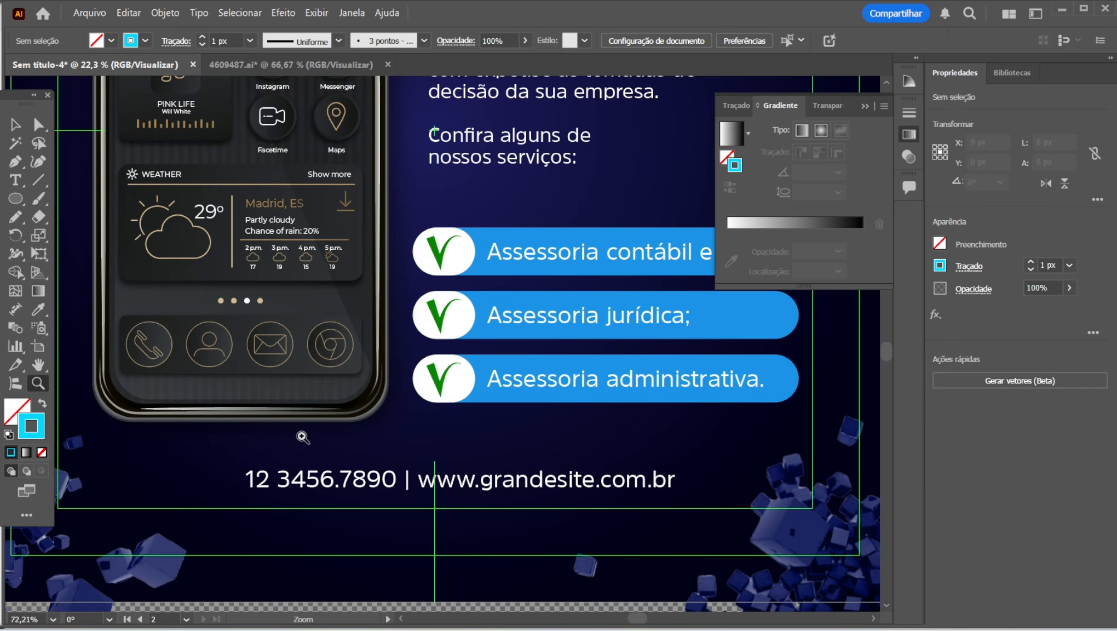
pyautogui.press('v')
pyautogui.click(249, 480)
pyautogui.moveTo(249, 480); pyautogui.dragTo(301, 489)
pyautogui.press('l')
pyautogui.press('v')
pyautogui.scroll(2, 288, 486)
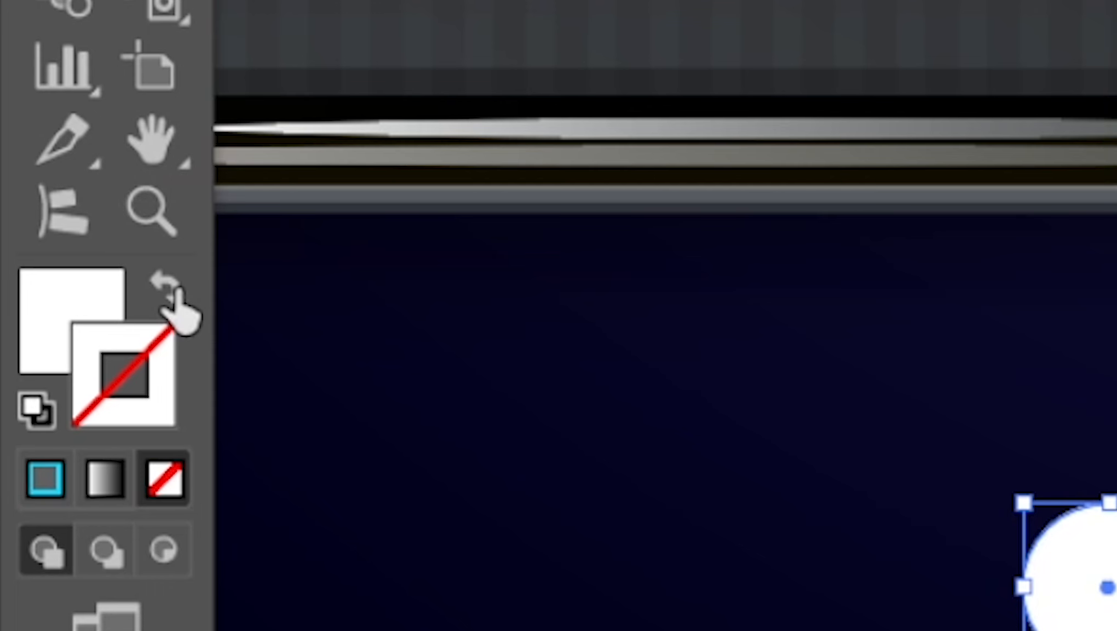
# Step: Turn the larger circle beside the contact line into a white outline ring and centre it with the solid circle
pyautogui.click(42, 404)
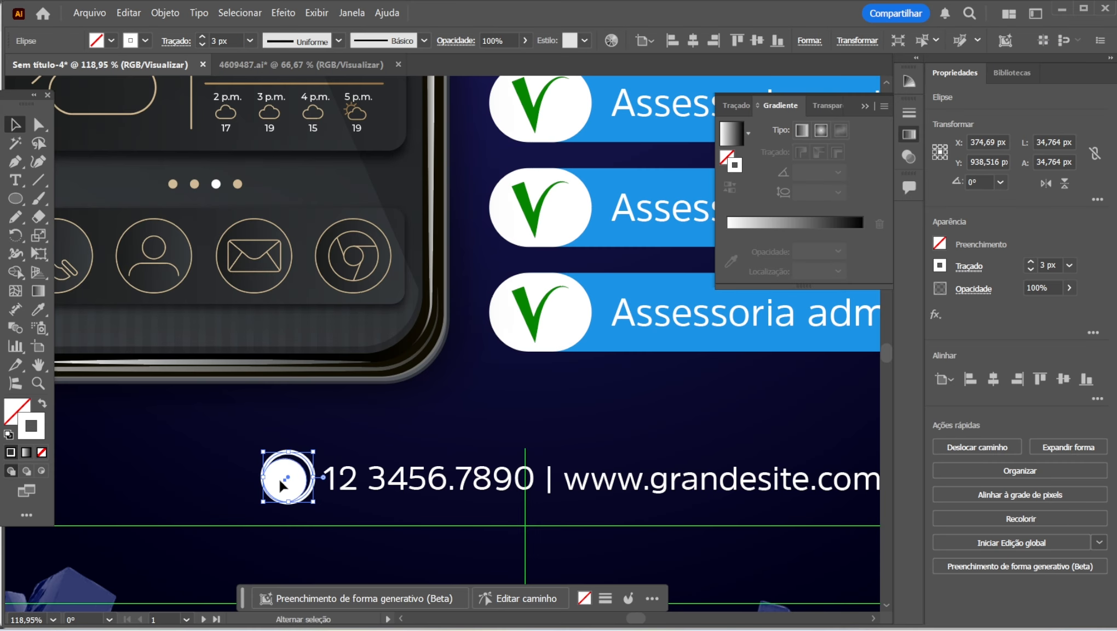
pyautogui.keyDown('shift'); pyautogui.click(293, 480); pyautogui.keyUp('shift')
pyautogui.click(995, 377)
pyautogui.click(1067, 381)
pyautogui.click(334, 378)
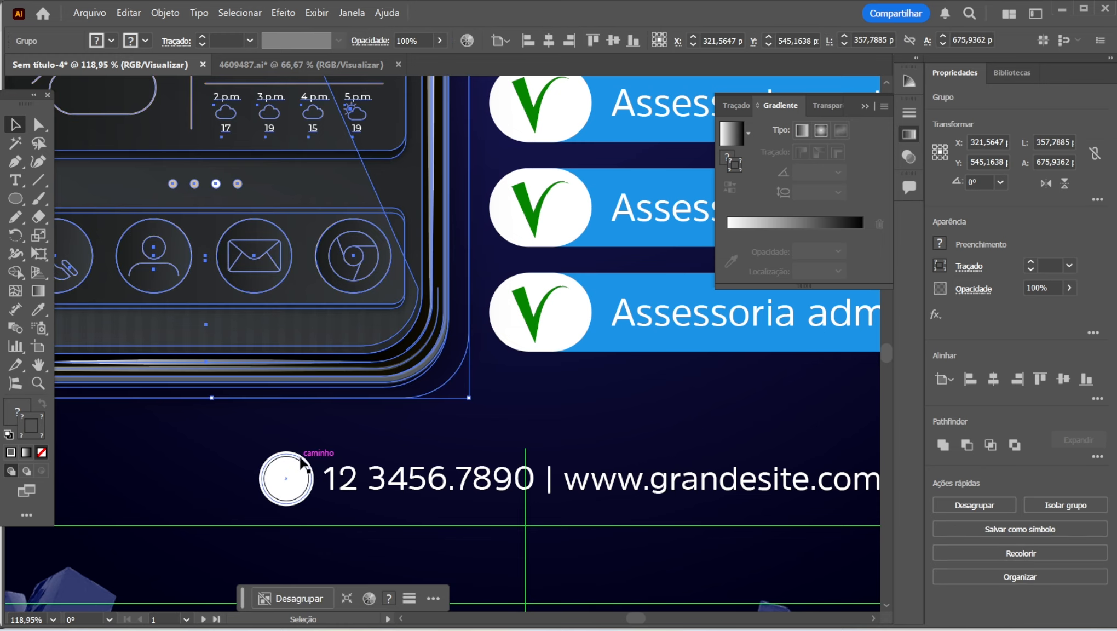
# Step: Set the outer ring's stroke weight to 2 px
pyautogui.click(303, 461)
pyautogui.click(1031, 270)
pyautogui.click(263, 383)
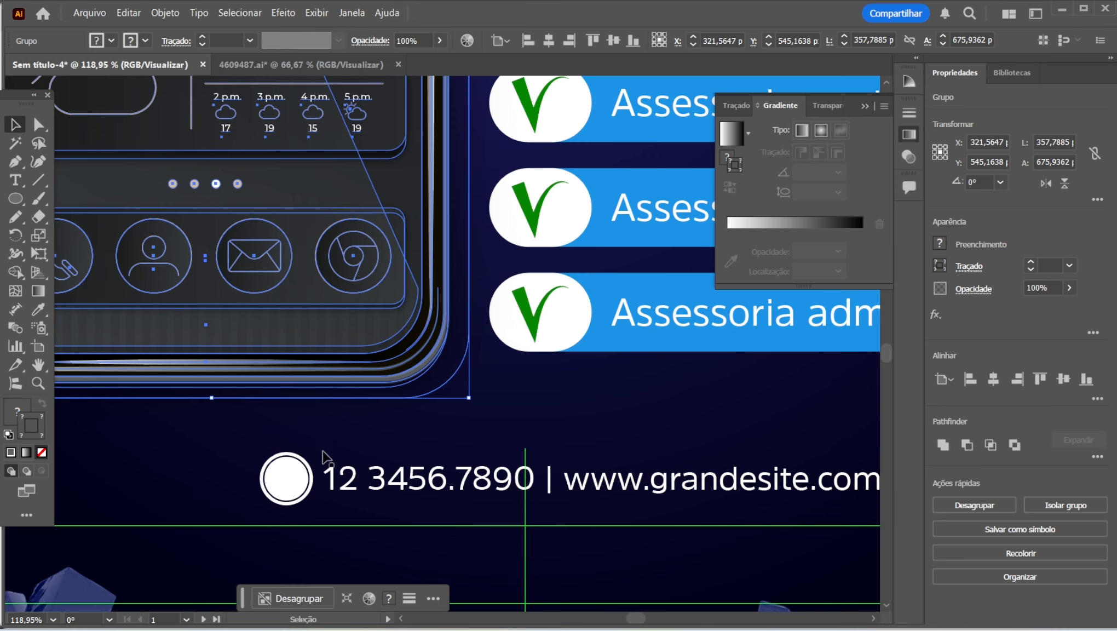
pyautogui.click(304, 461)
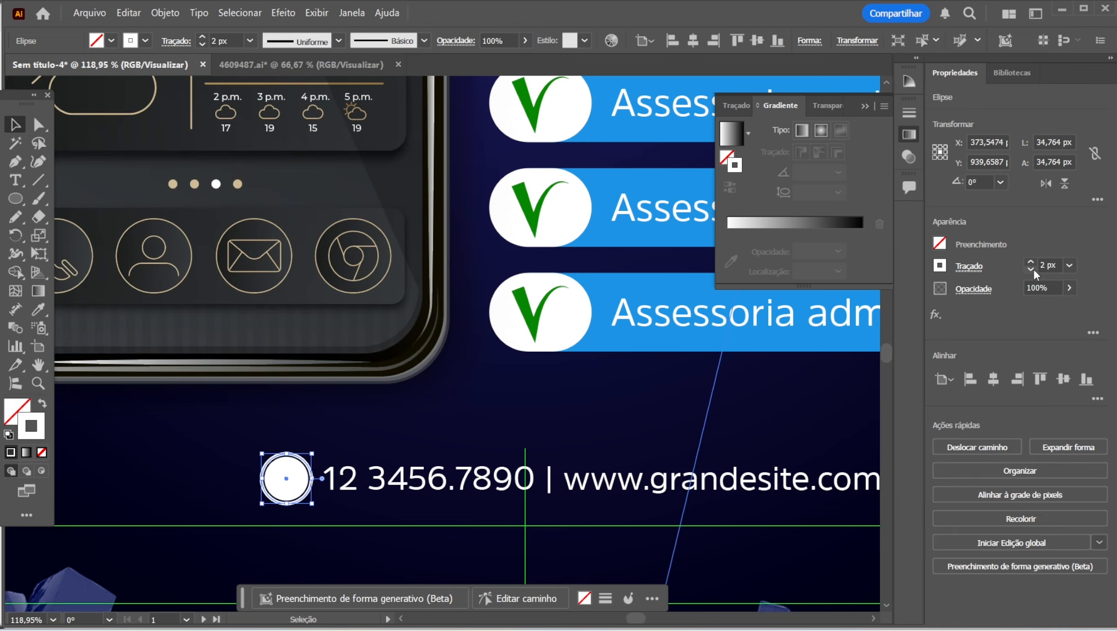
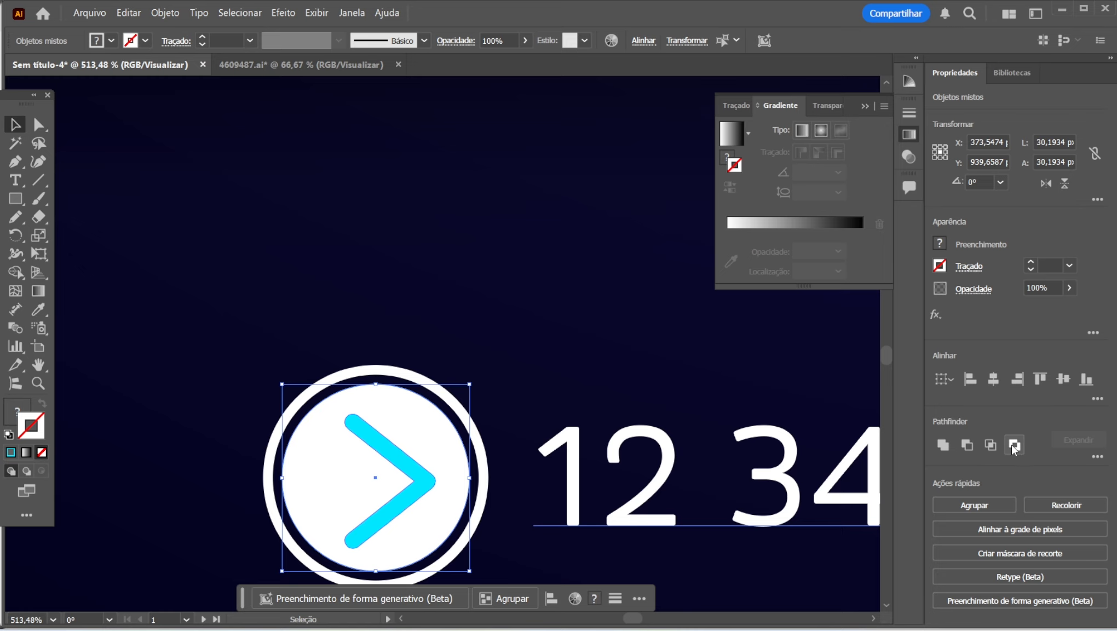
# Step: Cut the chevron out of the solid circle with Exclude, fill the result white and group it with the outer ring
pyautogui.click(1014, 447)
pyautogui.click(22, 408)
pyautogui.doubleClick(22, 407)
pyautogui.moveTo(515, 291); pyautogui.dragTo(417, 200)
pyautogui.press('Return')
pyautogui.keyDown('shift'); pyautogui.click(410, 377); pyautogui.keyUp('shift')
pyautogui.rightClick(406, 378)
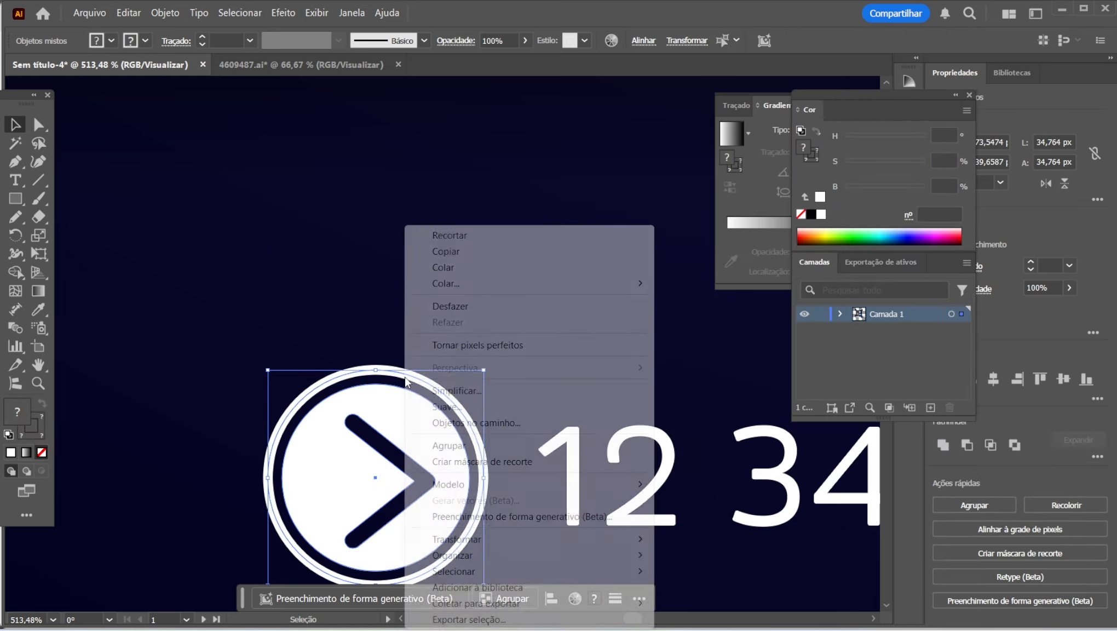
pyautogui.click(447, 445)
# Step: Switch to Canva to add a second page to the design, and return to Illustrator without the floating colour and layers panels
pyautogui.click(37, 383)
pyautogui.hotkey('ctrl', '0')
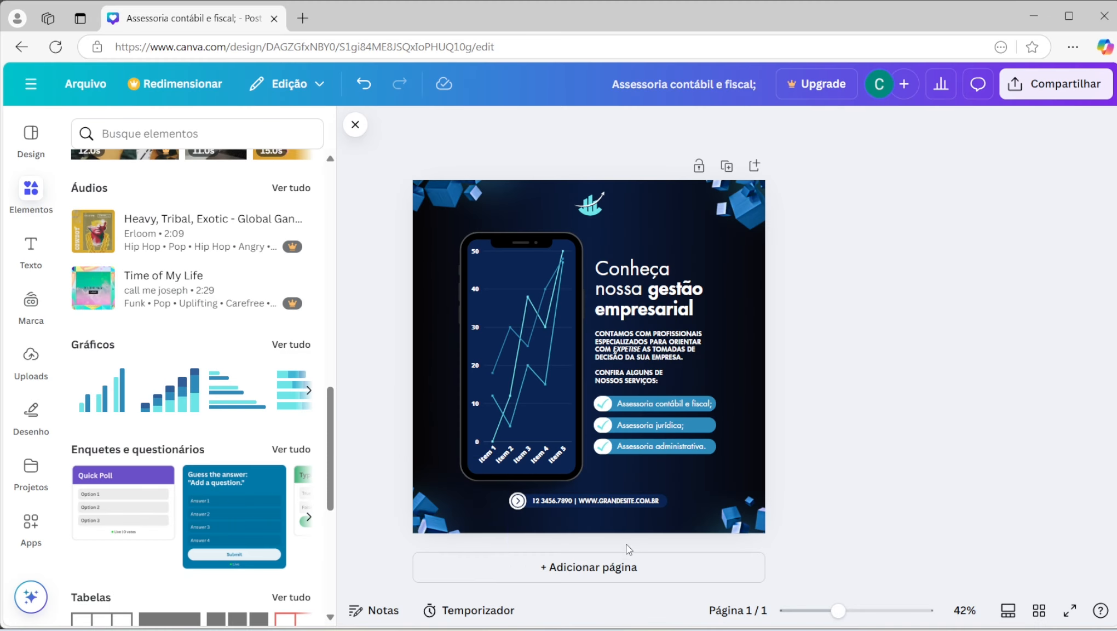
pyautogui.click(627, 564)
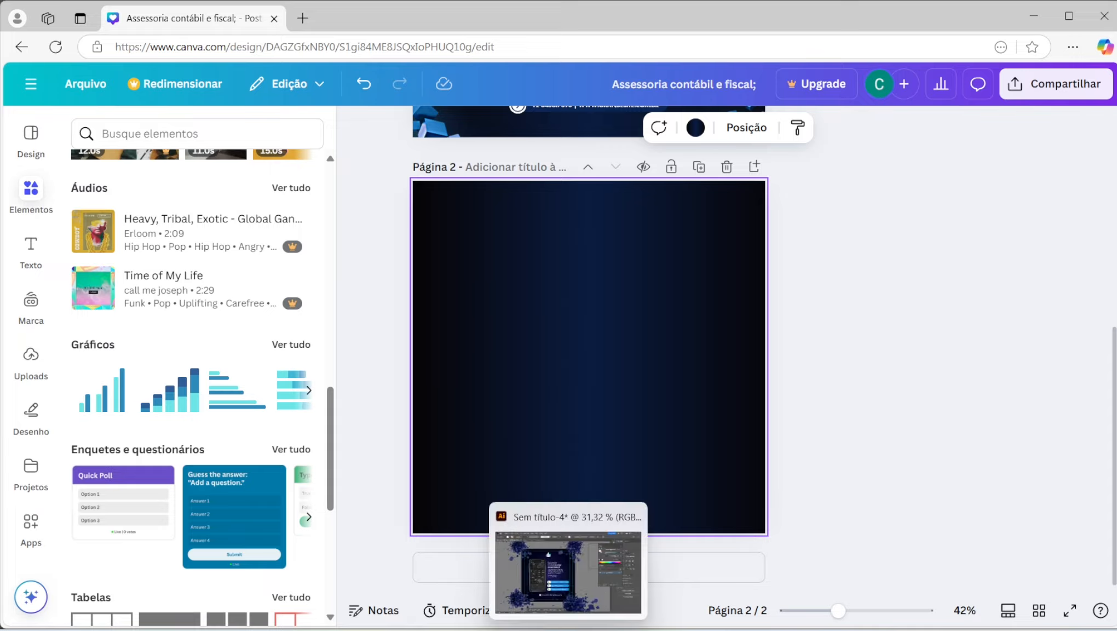
pyautogui.click(602, 556)
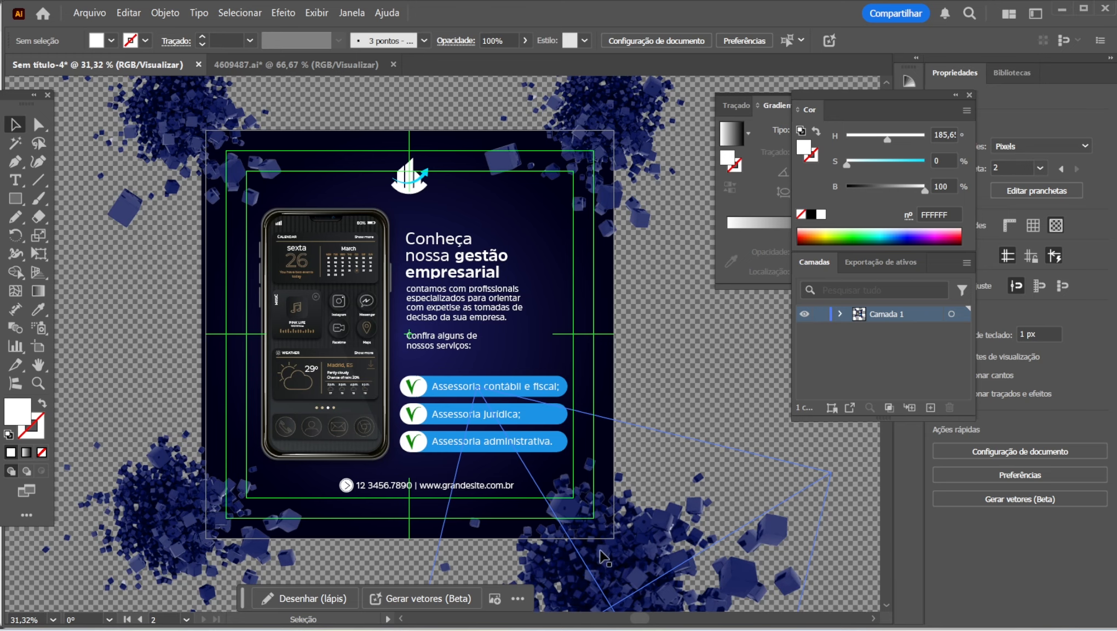
pyautogui.click(969, 96)
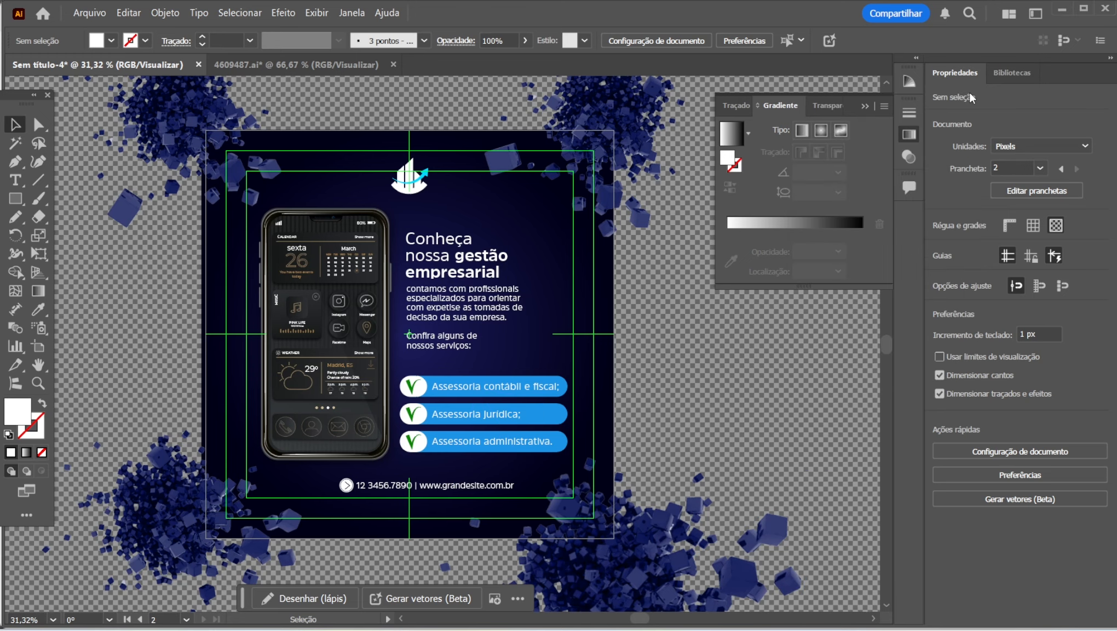
# Step: Show the document's artboard list and rename Prancheta 1 as reel
pyautogui.click(352, 16)
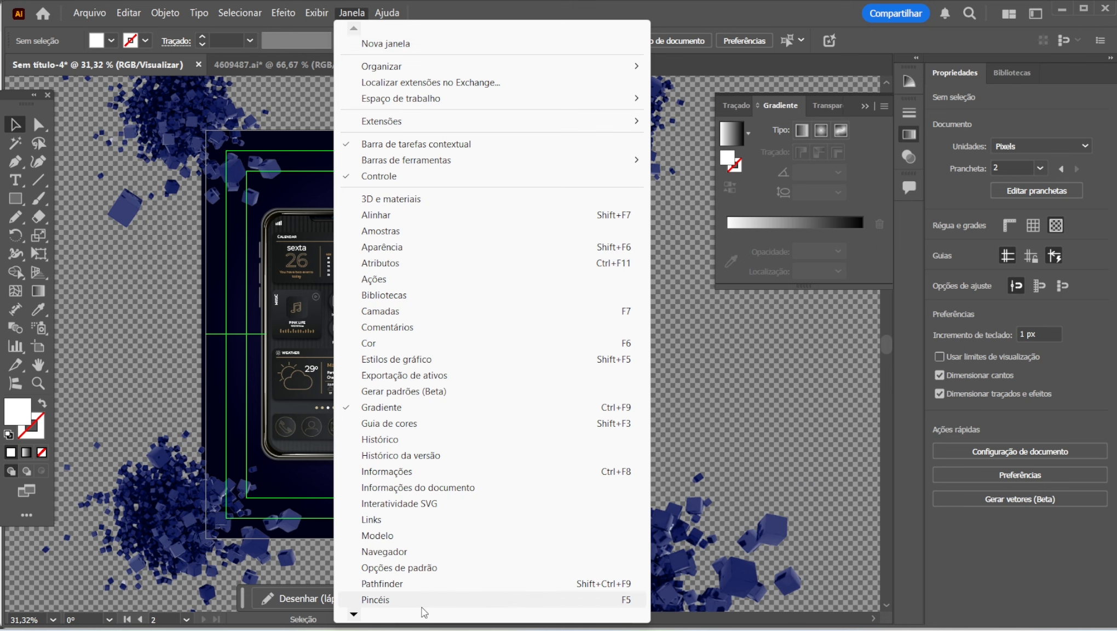
pyautogui.scroll(-1, 424, 612)
pyautogui.click(405, 600)
pyautogui.doubleClick(723, 257)
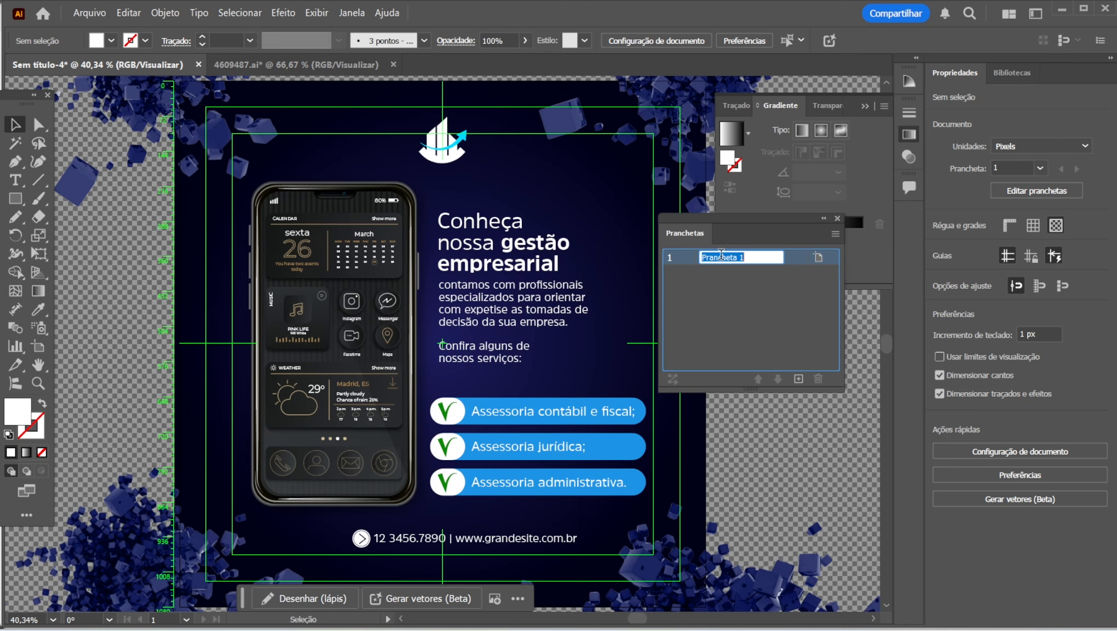
pyautogui.write('reel')
pyautogui.press('Return')
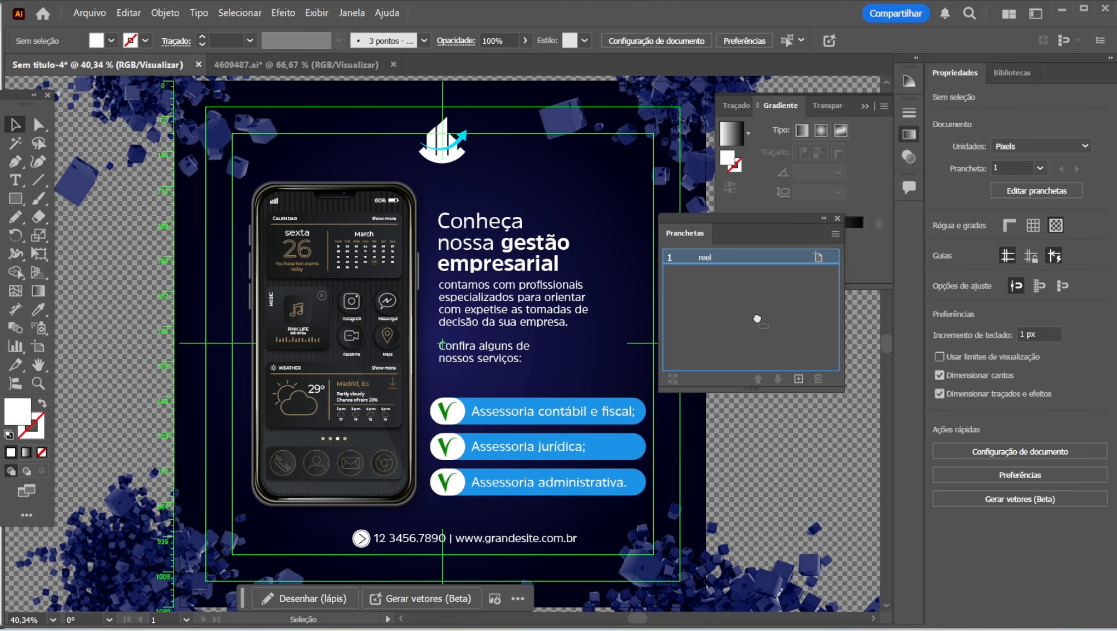
# Step: Duplicate the reel artboard together with its artwork and activate the copy for artboard editing
pyautogui.click(798, 378)
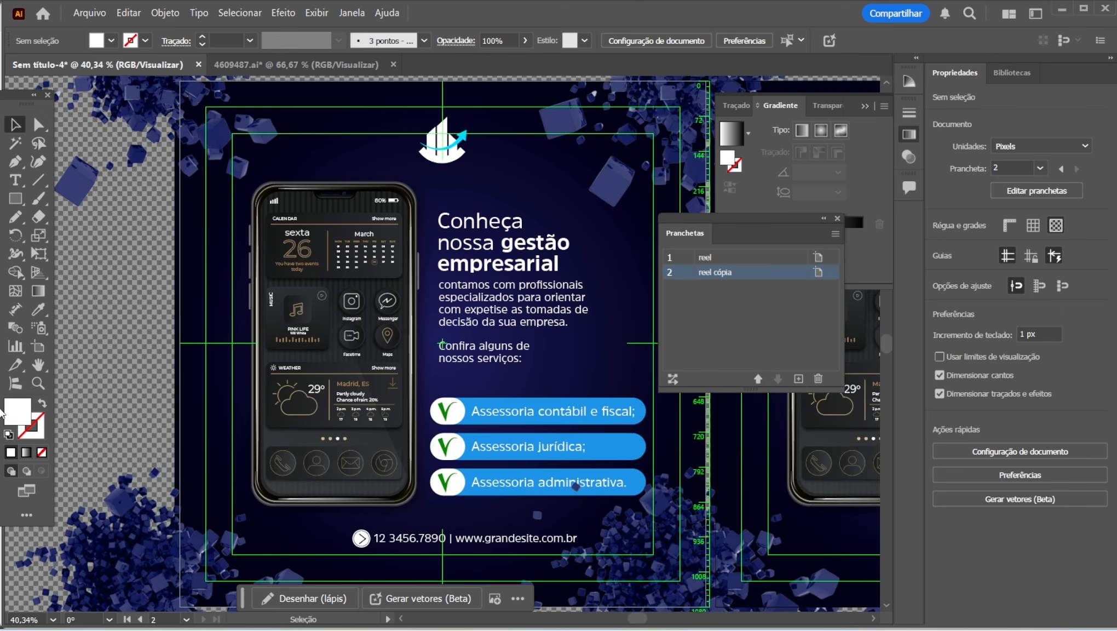
pyautogui.click(37, 384)
pyautogui.keyDown('alt'); pyautogui.click(403, 370); pyautogui.keyUp('alt')
pyautogui.keyDown('alt'); pyautogui.click(402, 370); pyautogui.keyUp('alt')
pyautogui.click(630, 361)
pyautogui.moveTo(618, 260); pyautogui.dragTo(367, 296)
pyautogui.keyDown('alt'); pyautogui.click(366, 296); pyautogui.keyUp('alt')
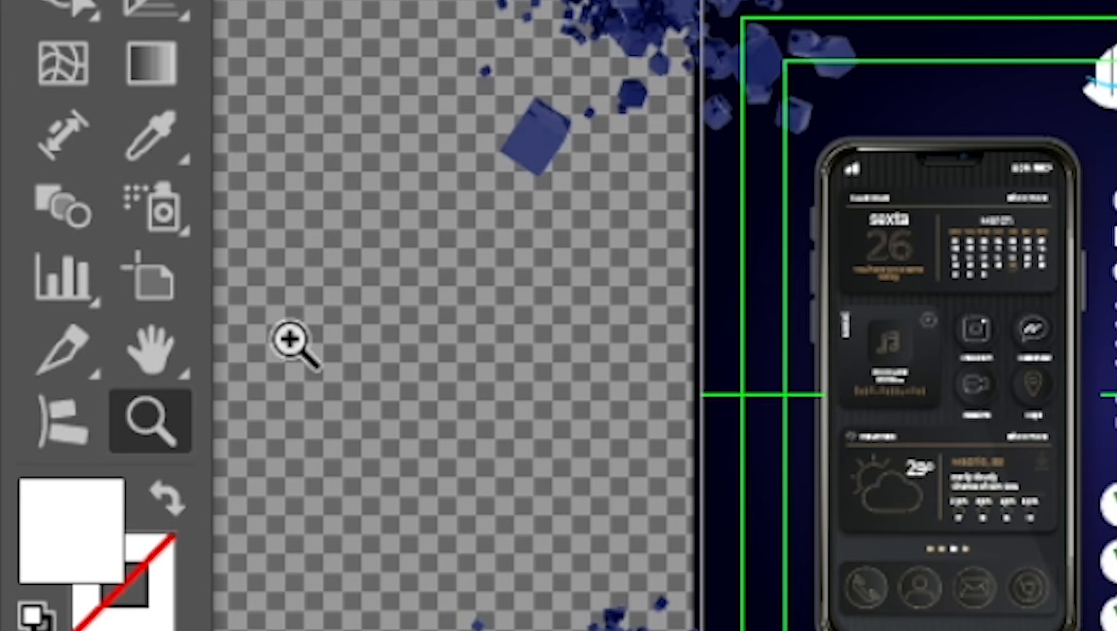
pyautogui.click(167, 290)
pyautogui.moveTo(501, 357); pyautogui.dragTo(506, 324)
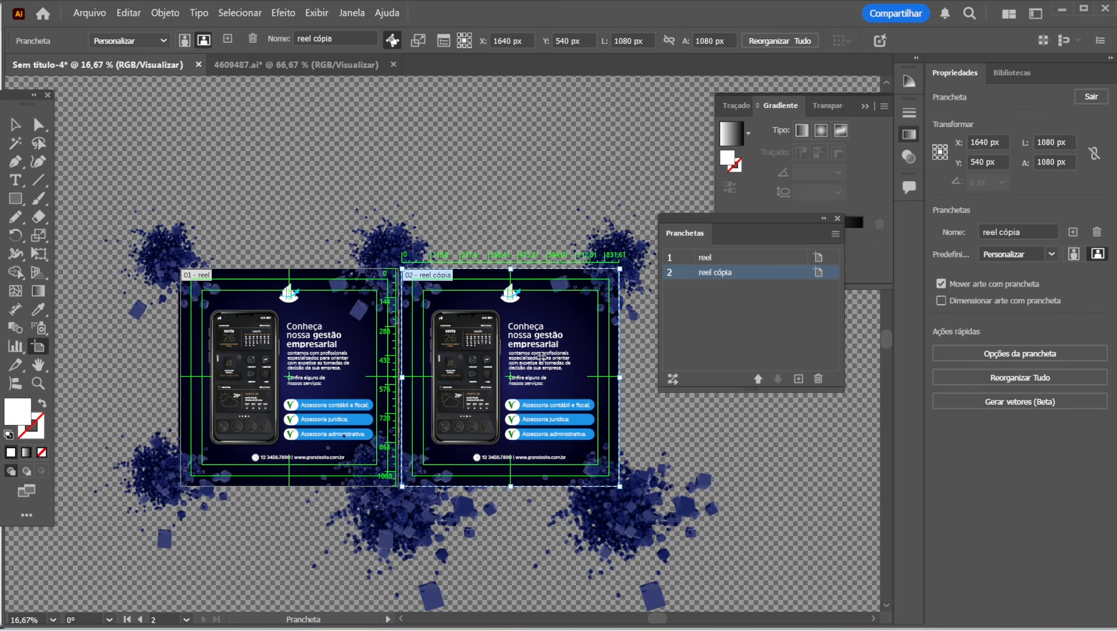
pyautogui.press('space')
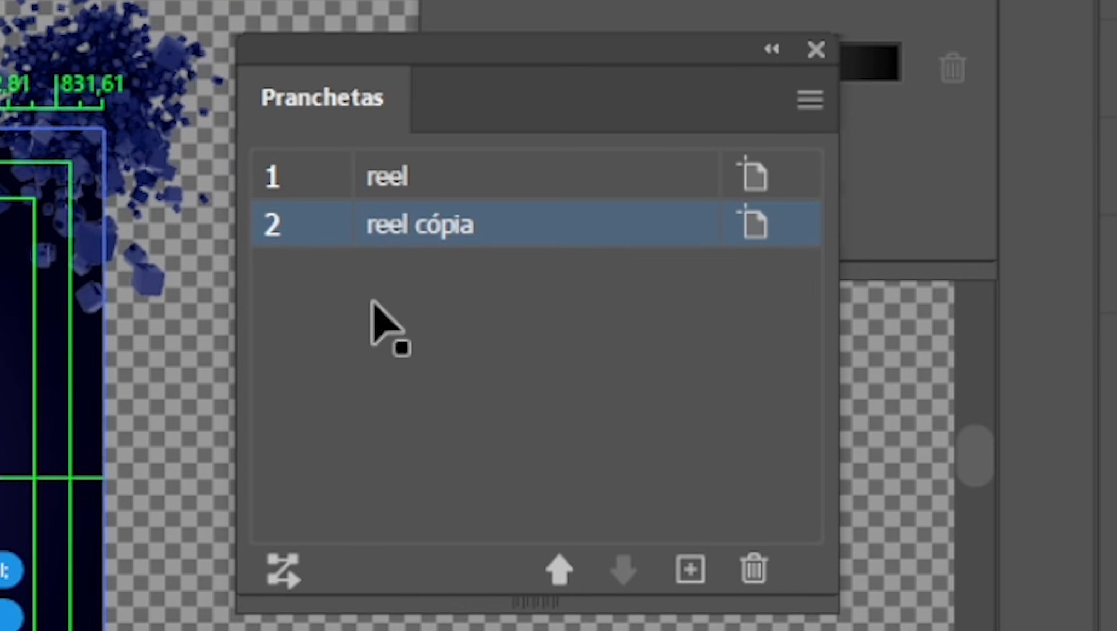
# Step: Set the reel cópia artboard's height to 1920 px and return to object selection
pyautogui.click(751, 221)
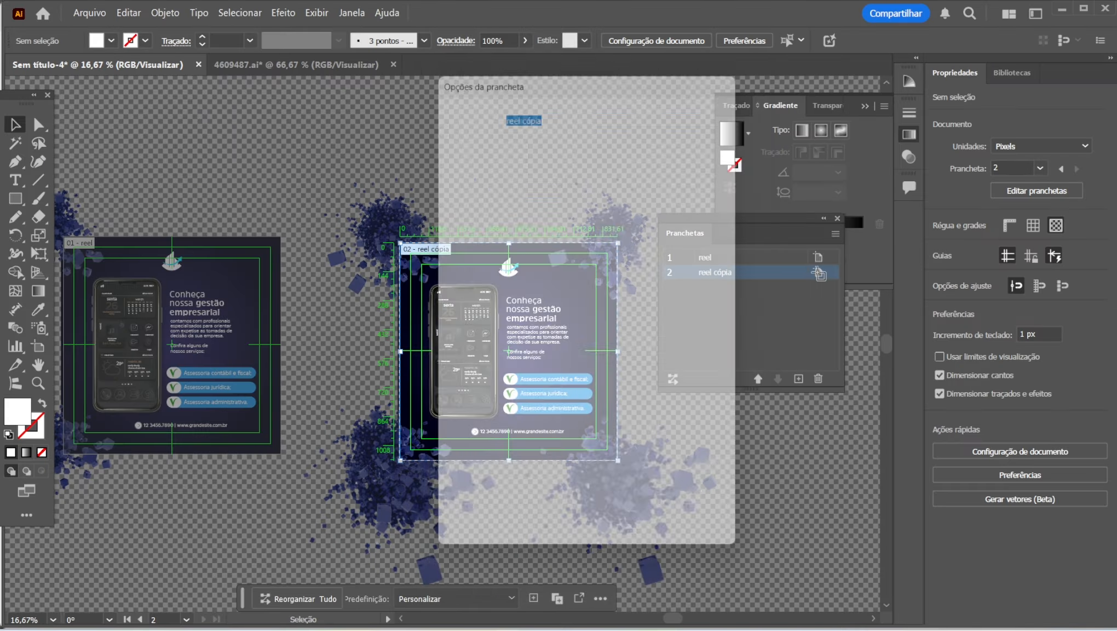
pyautogui.click(543, 178)
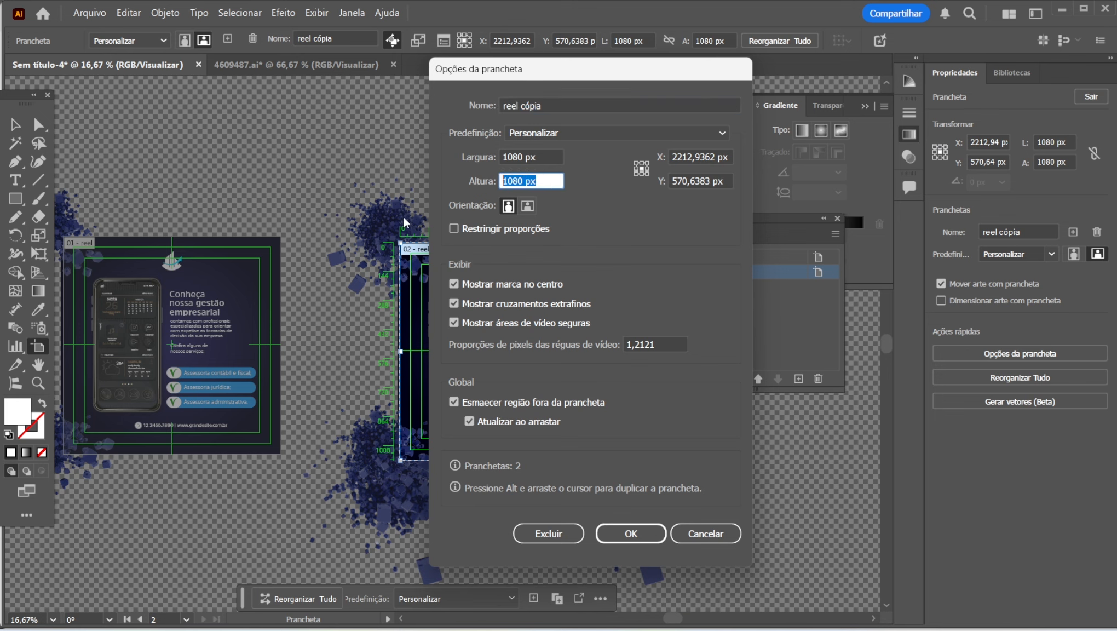
pyautogui.write('1920')
pyautogui.press('Return')
pyautogui.press('v')
# Step: Stretch the copy's dark blue gradient background upward and downward to cover the full height of the taller artboard
pyautogui.click(509, 249)
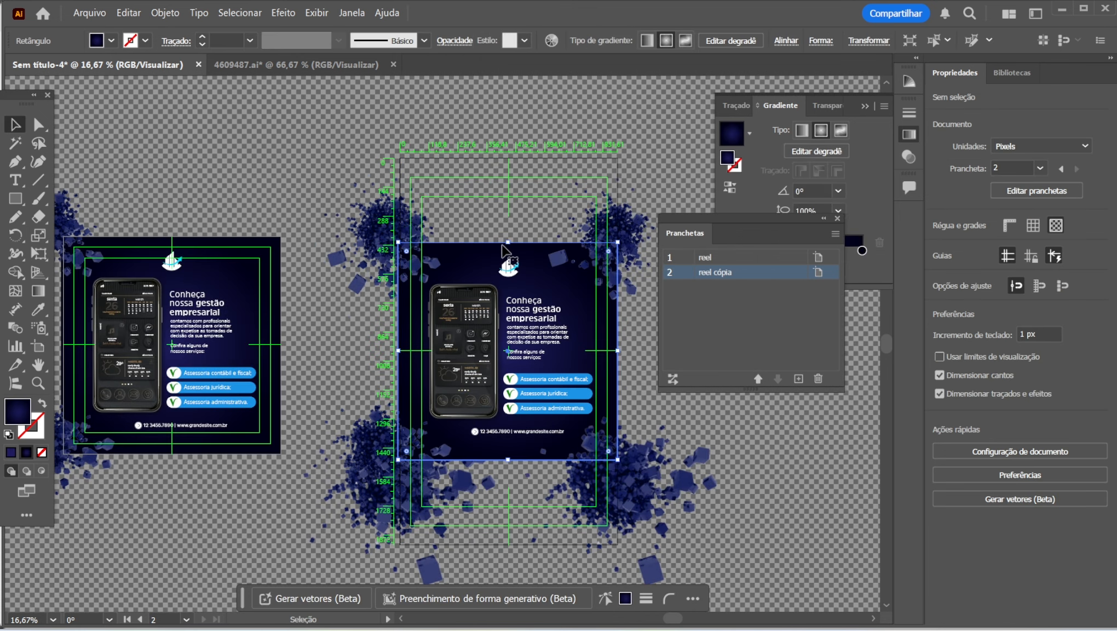
pyautogui.moveTo(509, 249); pyautogui.dragTo(509, 149)
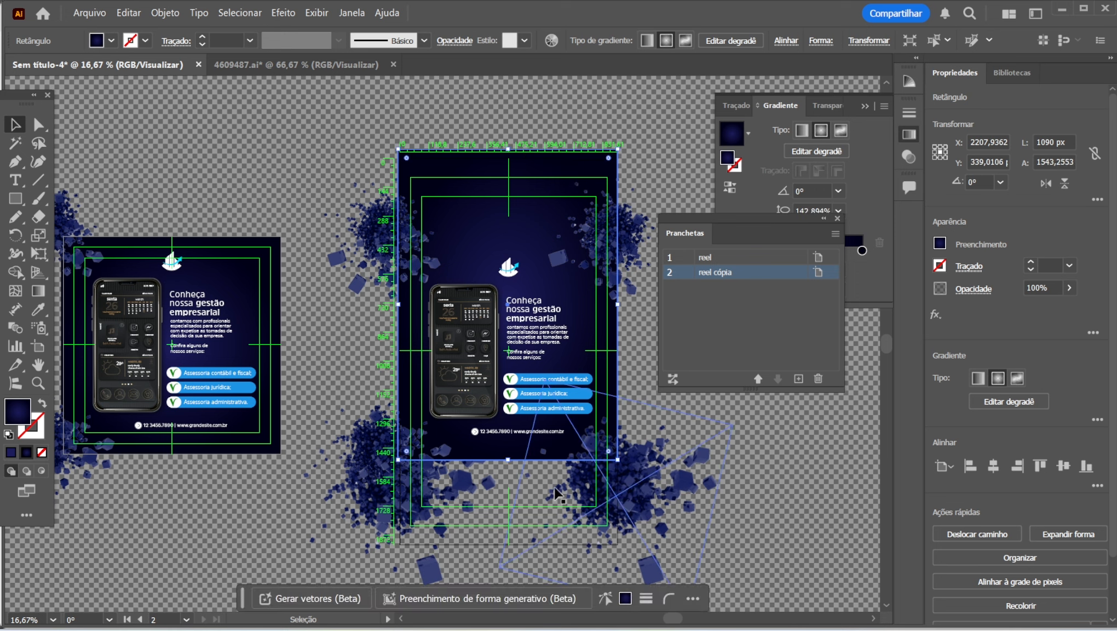
pyautogui.moveTo(507, 460); pyautogui.dragTo(508, 564)
# Step: Move the logo up and shift the four blue particle clusters outward to the corners of the taller artboard
pyautogui.moveTo(520, 271); pyautogui.dragTo(522, 205)
pyautogui.moveTo(416, 441); pyautogui.dragTo(416, 528)
pyautogui.moveTo(652, 467); pyautogui.dragTo(652, 515)
pyautogui.moveTo(622, 229); pyautogui.dragTo(622, 141)
pyautogui.moveTo(358, 244); pyautogui.dragTo(359, 161)
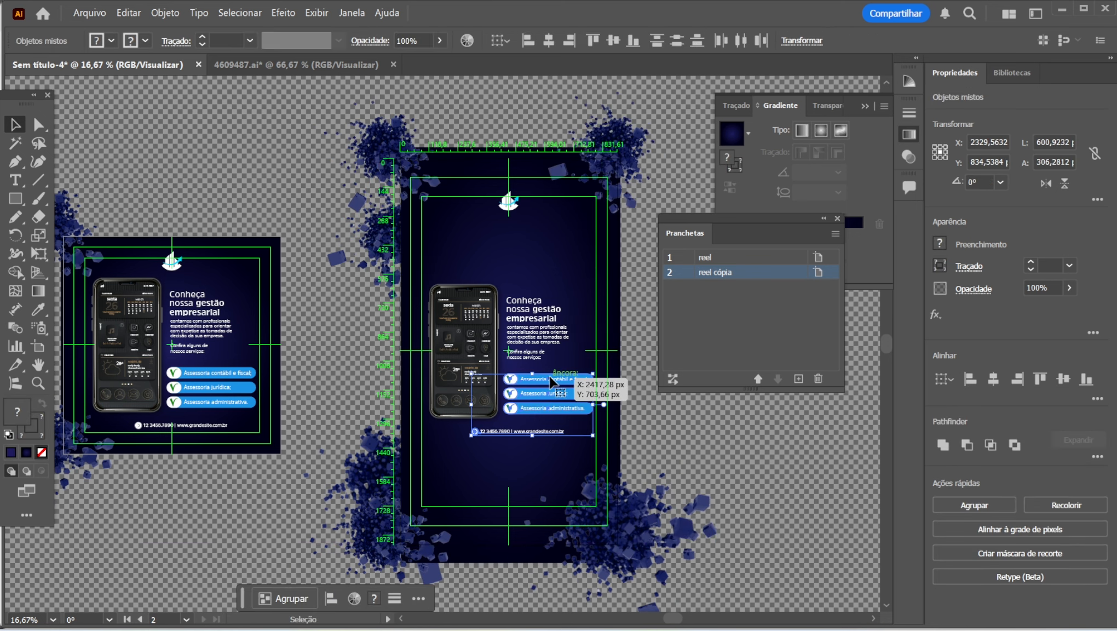
# Step: Place the three service buttons and contact line below the phone, and reposition the phone and heading text above them
pyautogui.moveTo(552, 381); pyautogui.dragTo(541, 427)
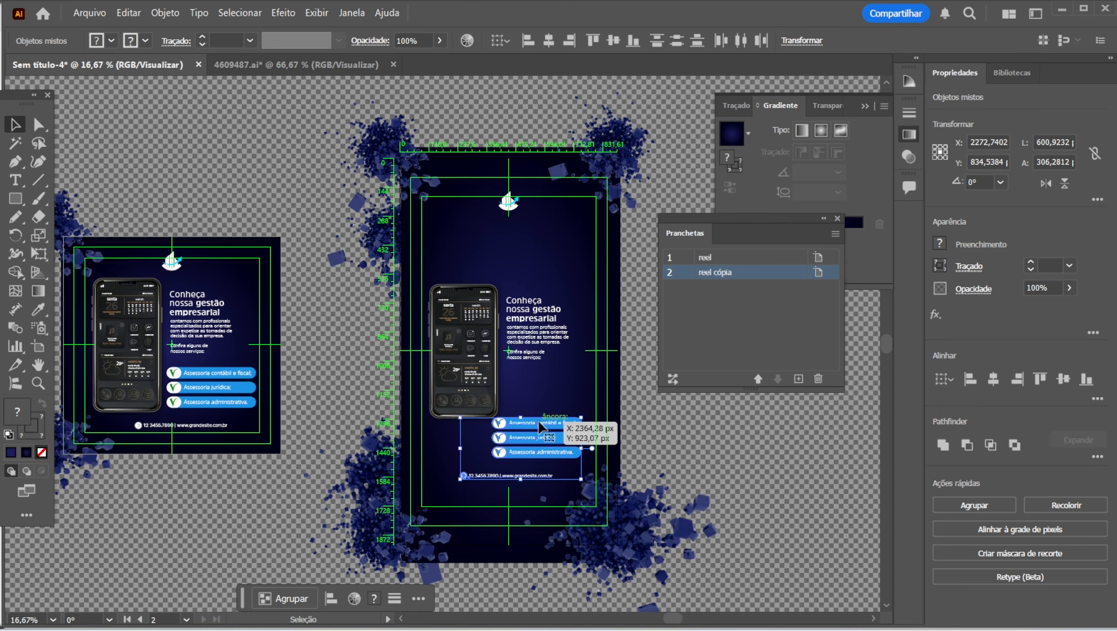
pyautogui.click(972, 378)
pyautogui.click(477, 362)
pyautogui.keyDown('shift'); pyautogui.click(531, 318); pyautogui.keyUp('shift')
pyautogui.moveTo(527, 318)
pyautogui.mouseDown()
pyautogui.moveTo(539, 271)
pyautogui.moveTo(543, 305)
pyautogui.mouseUp()
pyautogui.keyDown('shift'); pyautogui.click(541, 258); pyautogui.keyUp('shift')
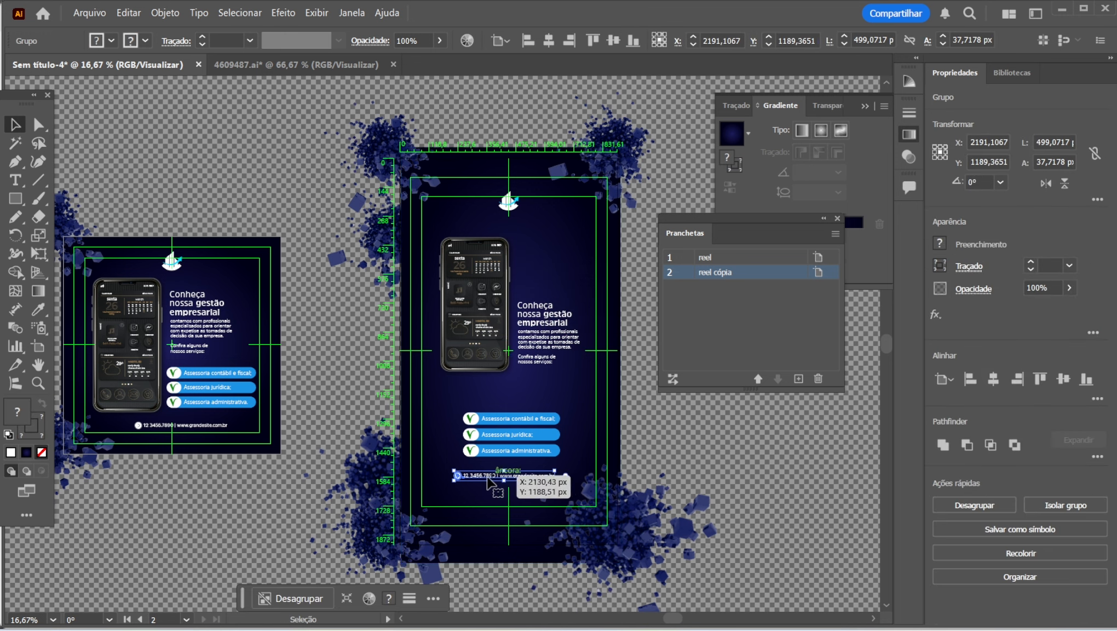
pyautogui.moveTo(487, 480); pyautogui.dragTo(581, 457)
pyautogui.hotkey('ctrl', 'z')
pyautogui.hotkey('ctrl', 'z')
# Step: Rename the reel cópia artboard as stories and add a new blank artboard to the document
pyautogui.doubleClick(725, 272)
pyautogui.write('storeies')
pyautogui.press('Return')
pyautogui.click(798, 378)
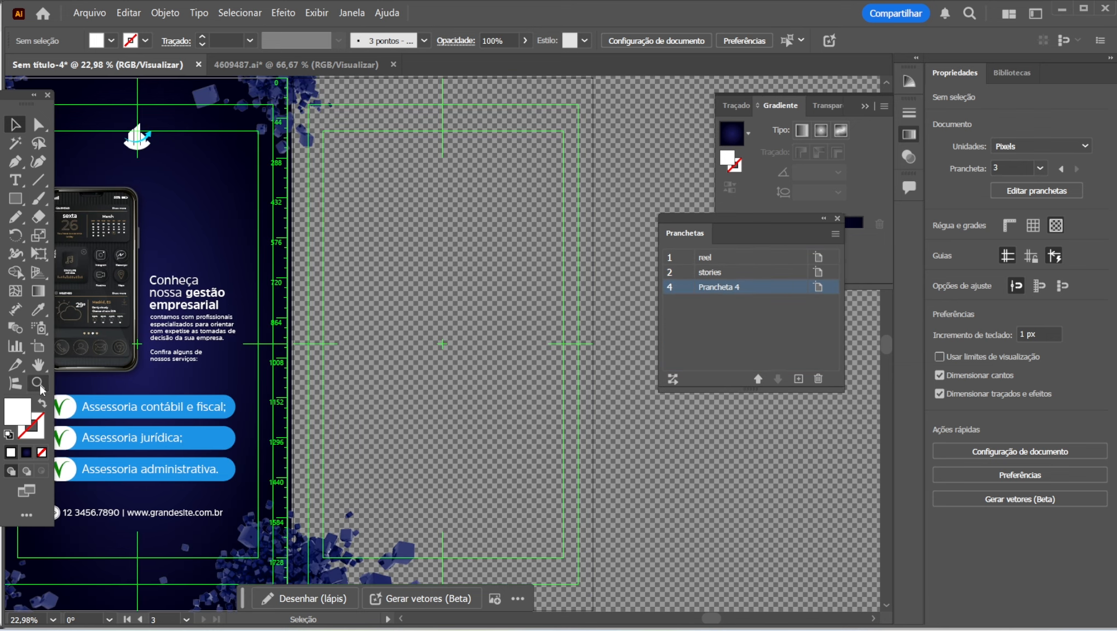
pyautogui.click(40, 387)
pyautogui.keyDown('alt'); pyautogui.click(383, 330); pyautogui.keyUp('alt')
pyautogui.keyDown('alt'); pyautogui.click(383, 330); pyautogui.keyUp('alt')
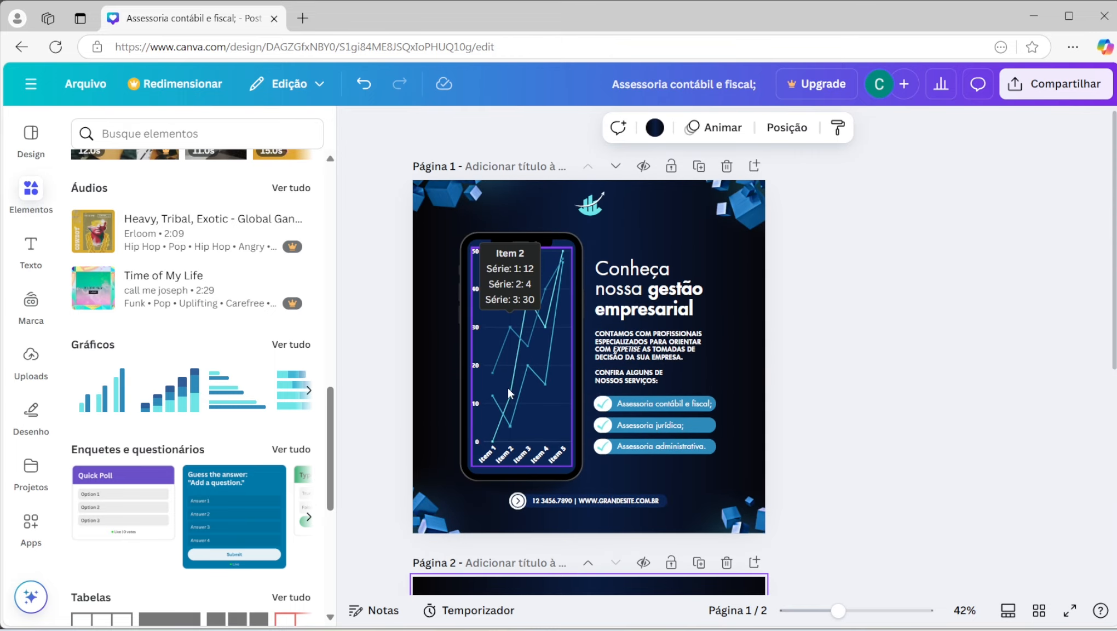
# Step: Switch to Canva and examine its resize feature's suggested formats and size categories
pyautogui.click(193, 85)
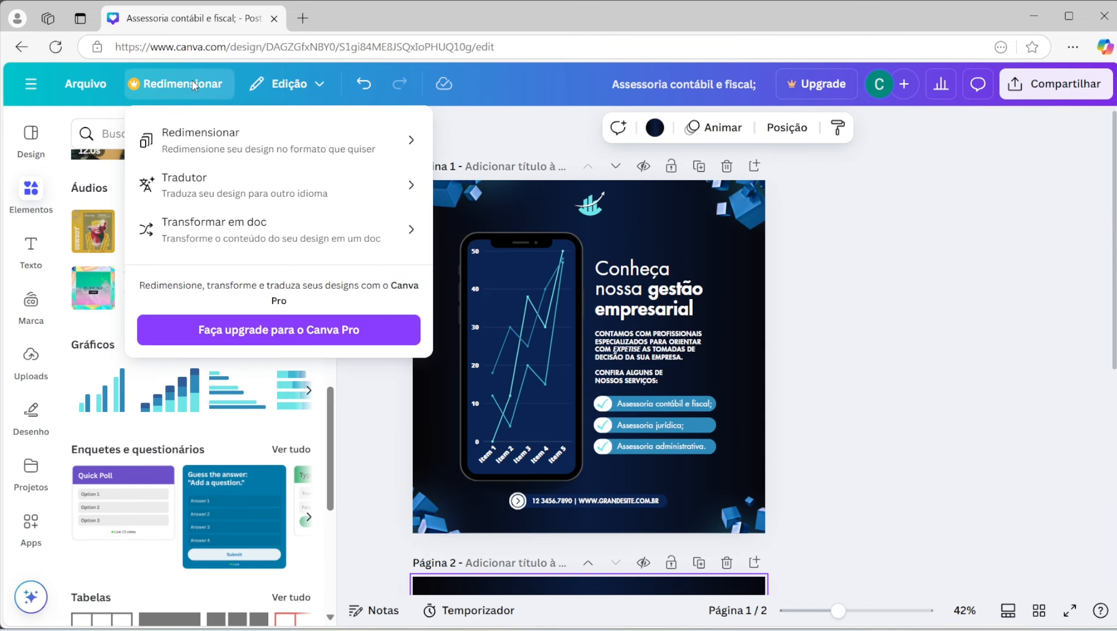
pyautogui.click(236, 156)
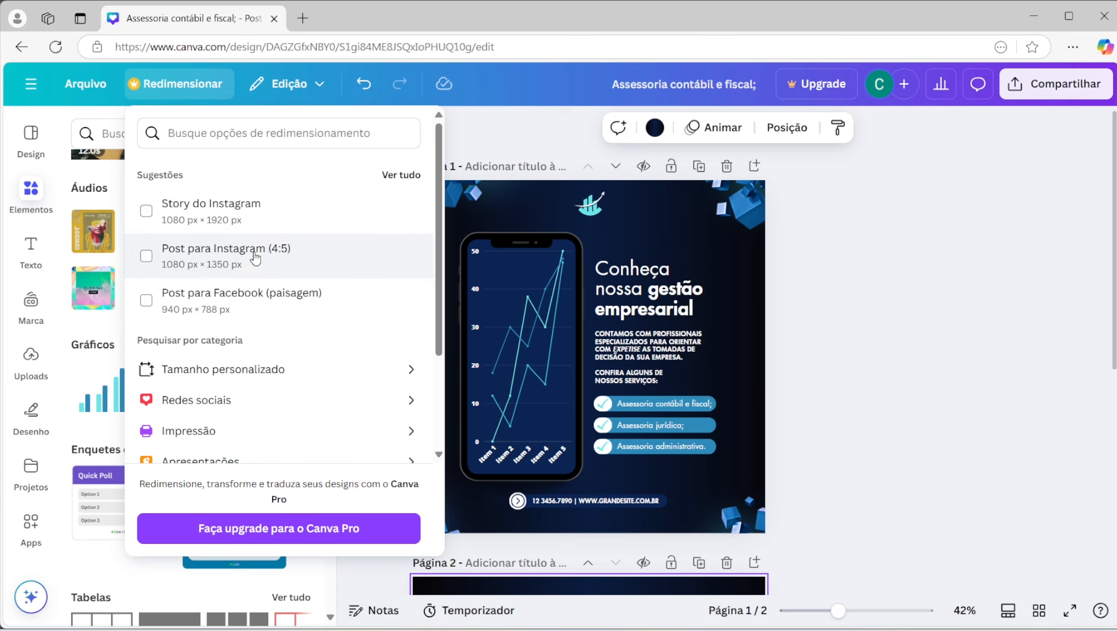
pyautogui.scroll(-1, 258, 257)
pyautogui.scroll(-3, 258, 261)
pyautogui.scroll(3, 259, 259)
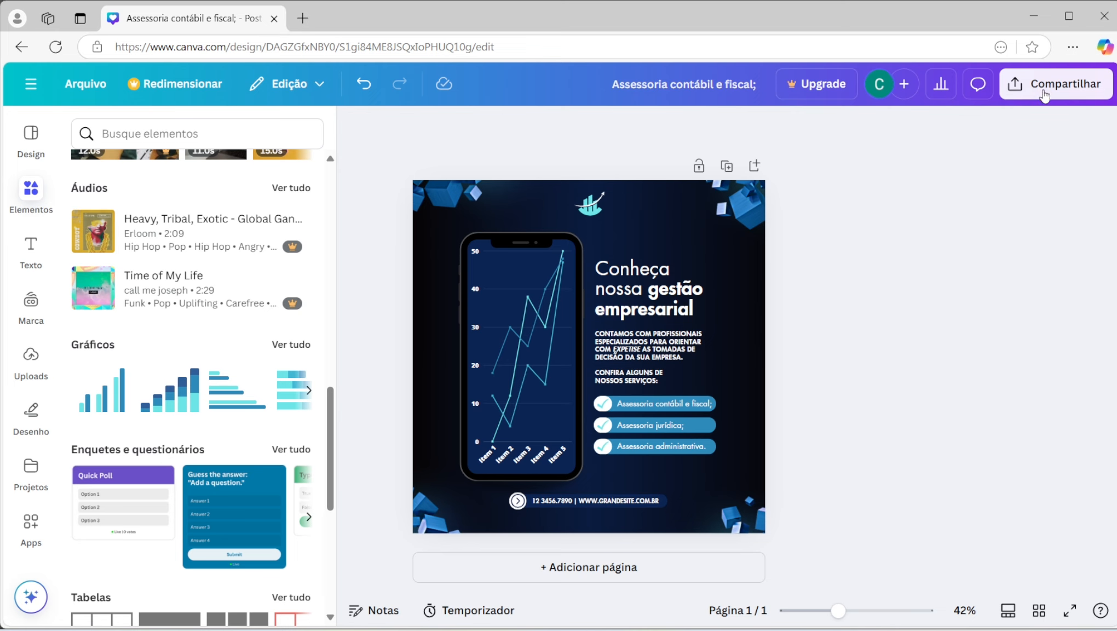
# Step: Review the file formats Canva offers for downloading the design
pyautogui.click(1045, 88)
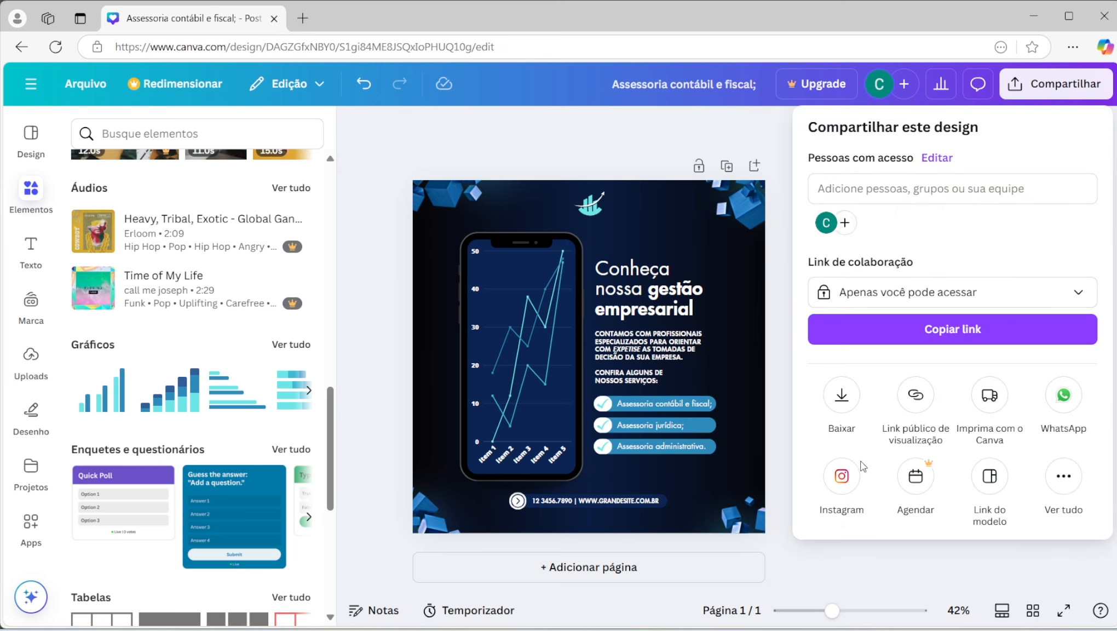
pyautogui.click(844, 406)
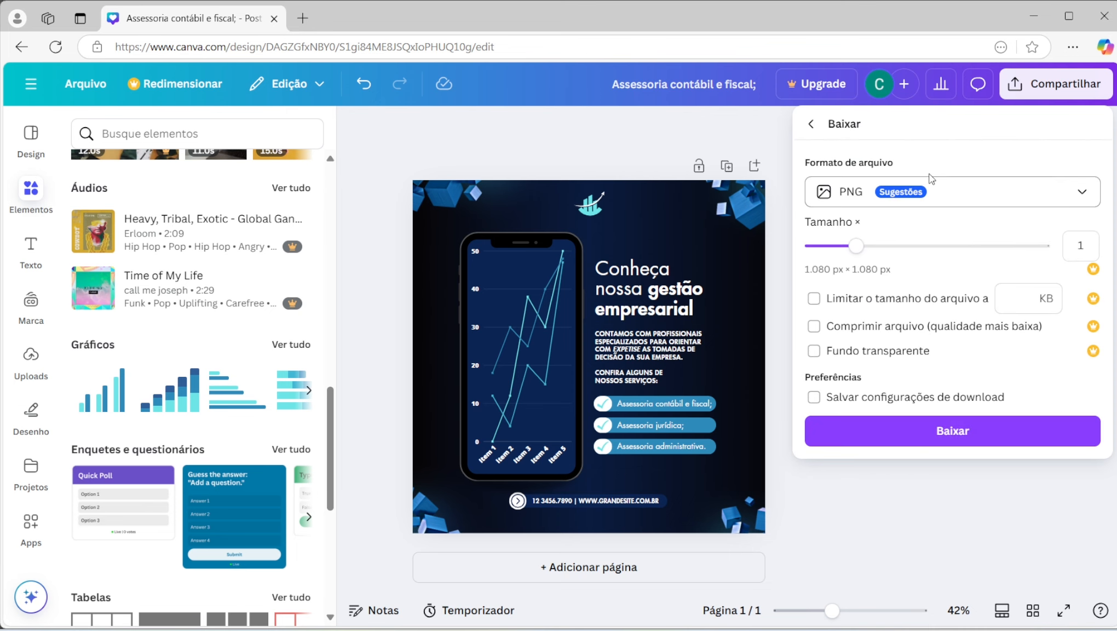
pyautogui.click(873, 188)
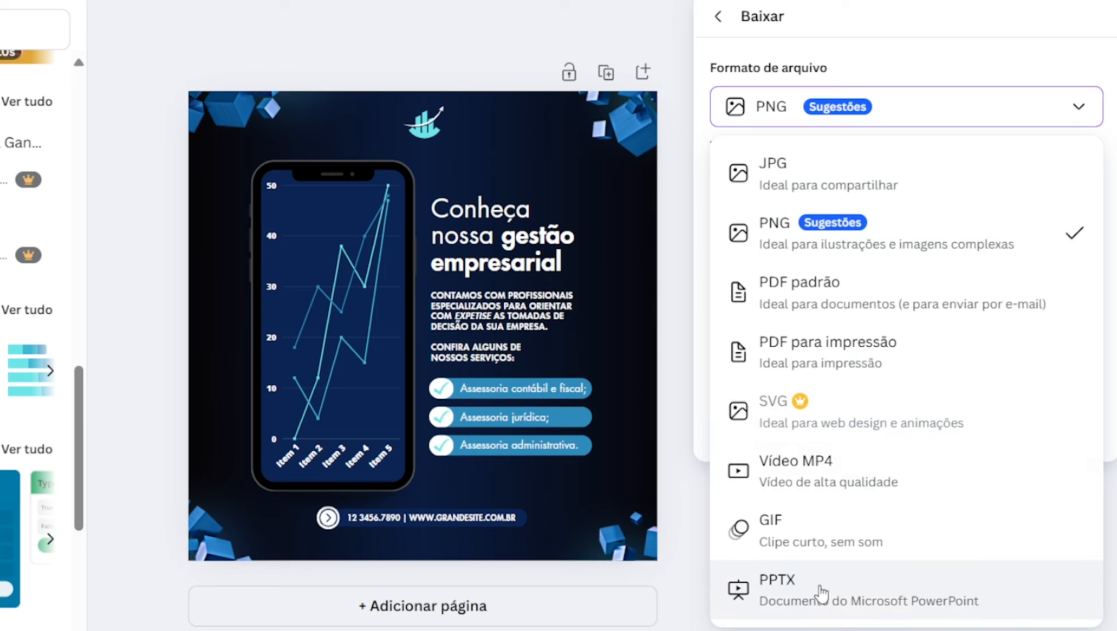
pyautogui.click(684, 517)
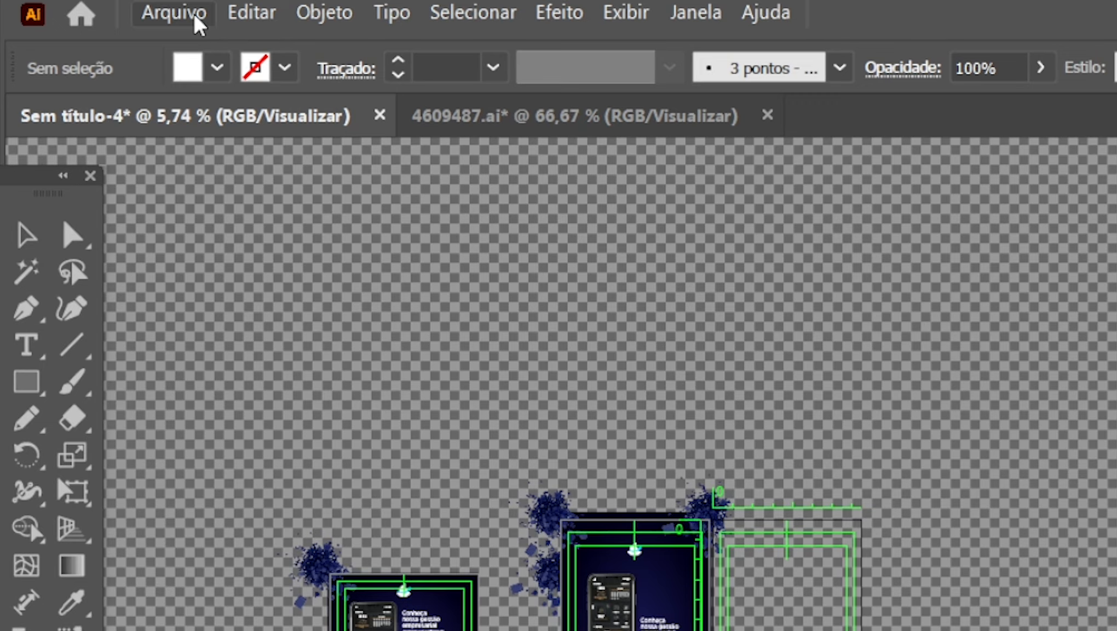
# Step: Switch to Illustrator and look at the Save As options for storing the document on the computer
pyautogui.click(100, 14)
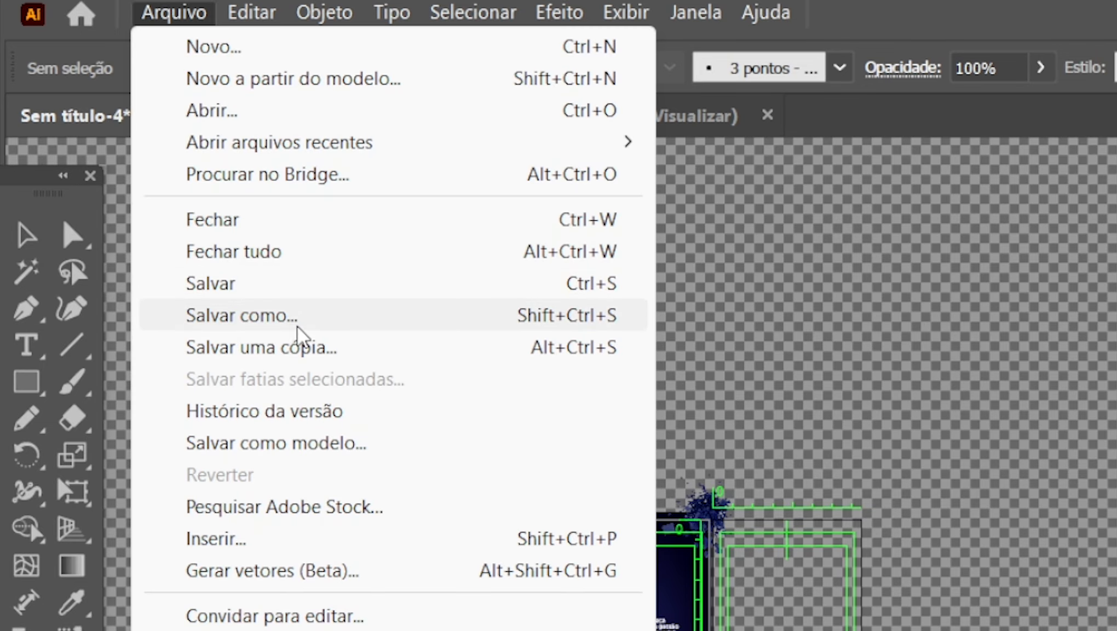
pyautogui.click(152, 170)
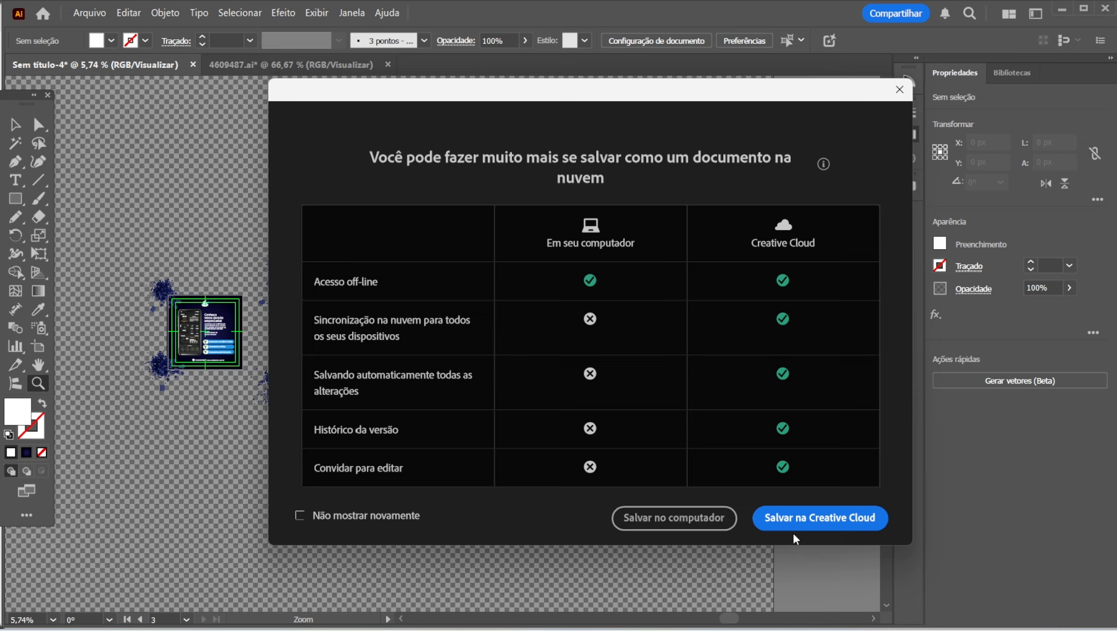
pyautogui.click(683, 528)
pyautogui.click(242, 340)
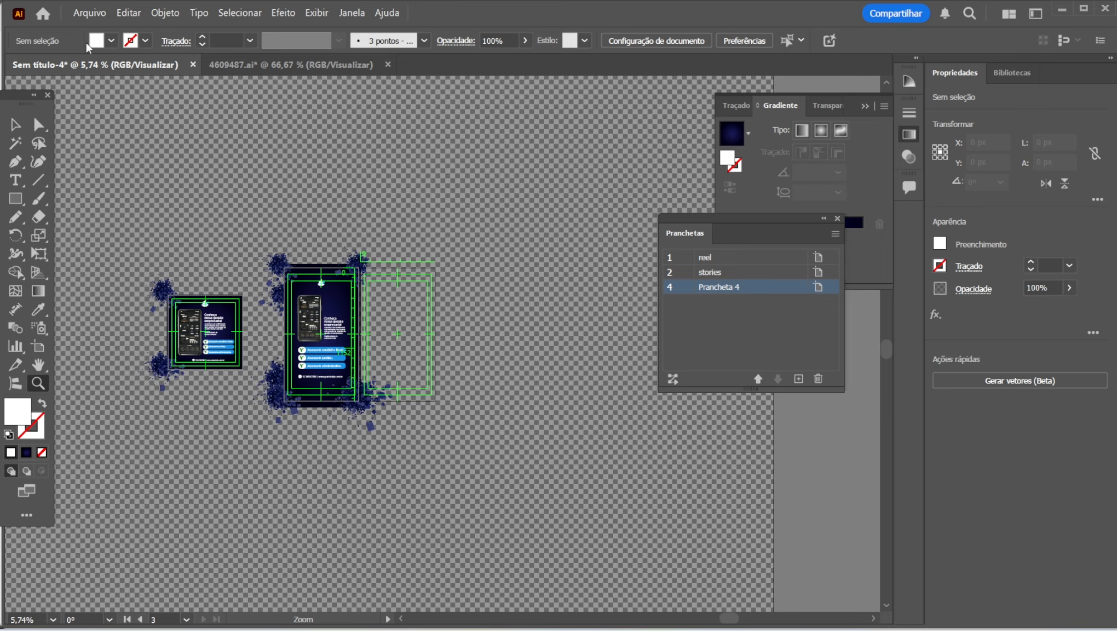
# Step: Start Export for Screens and include the stories artboard with the reel artboard, checking the destination folder
pyautogui.click(89, 14)
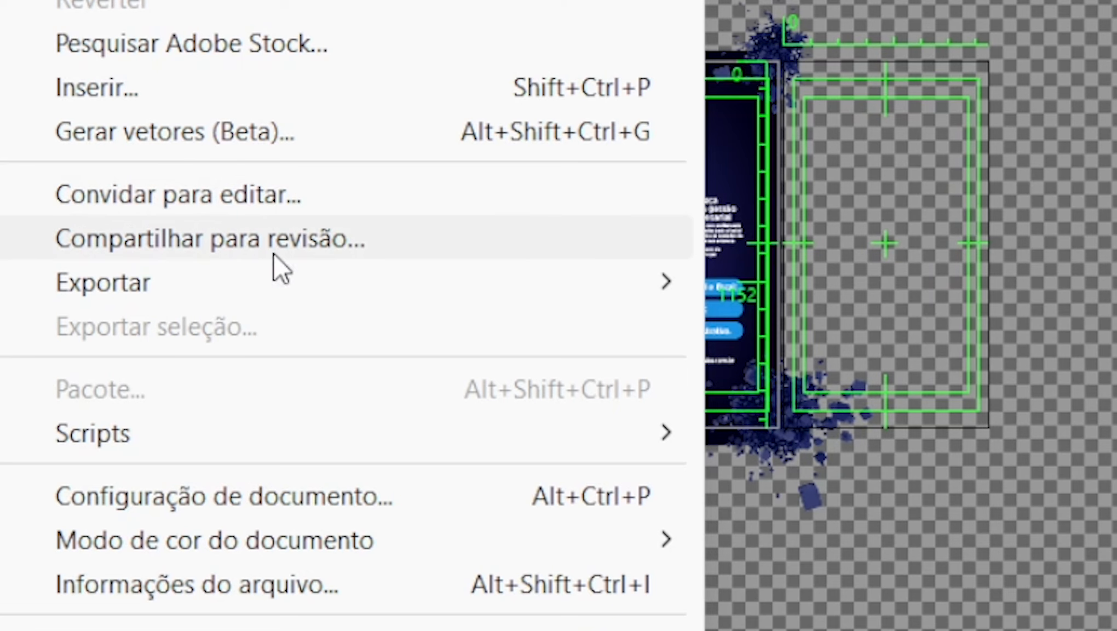
pyautogui.moveTo(216, 351)
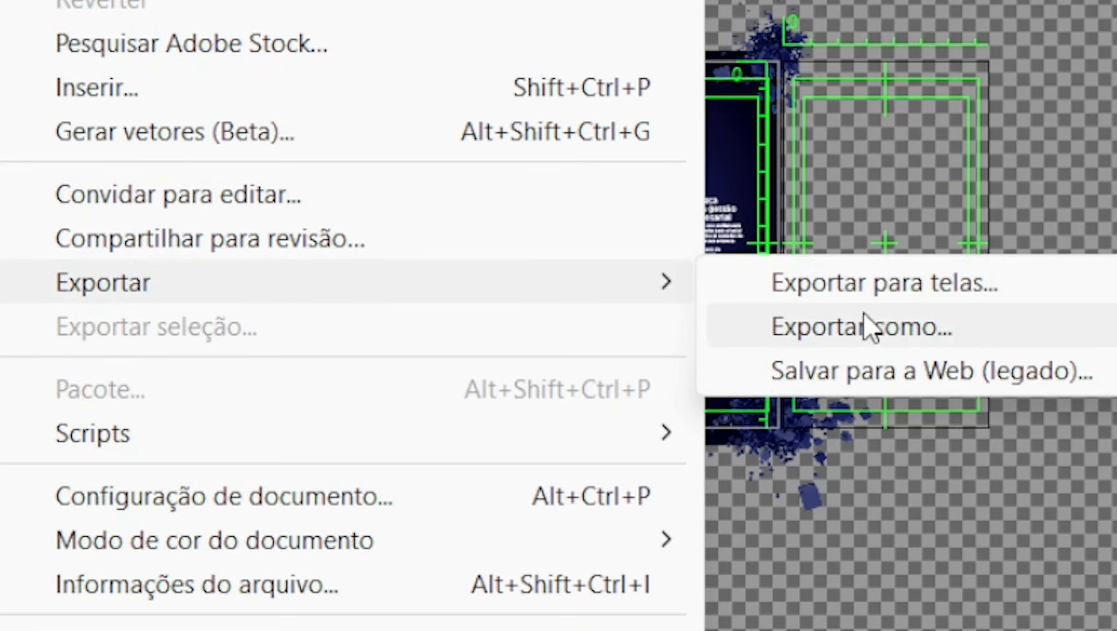
pyautogui.click(997, 285)
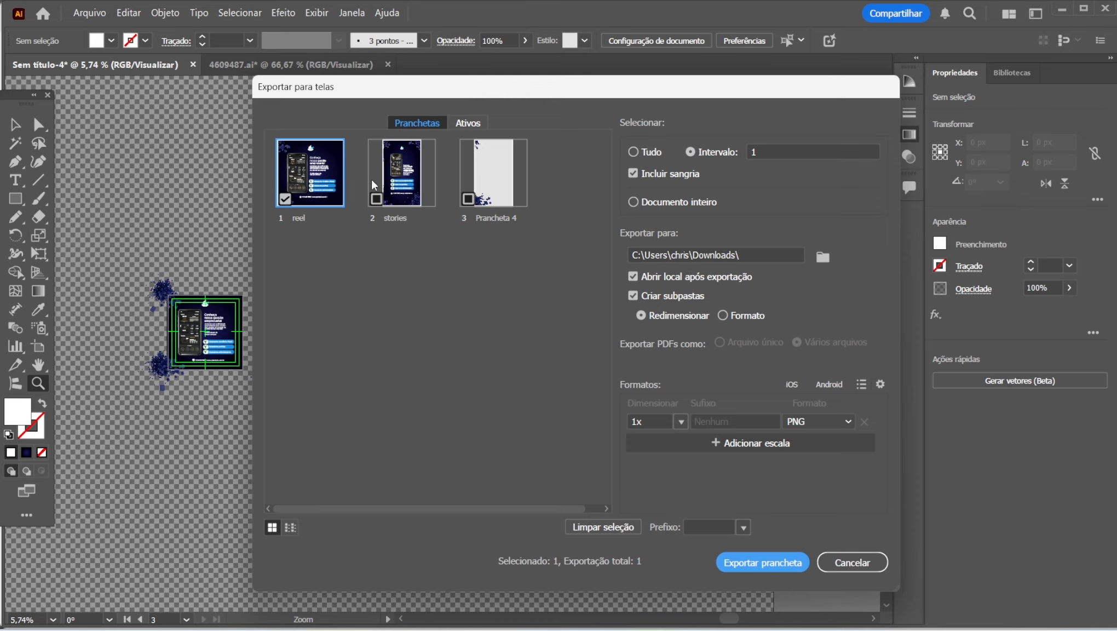
pyautogui.click(378, 199)
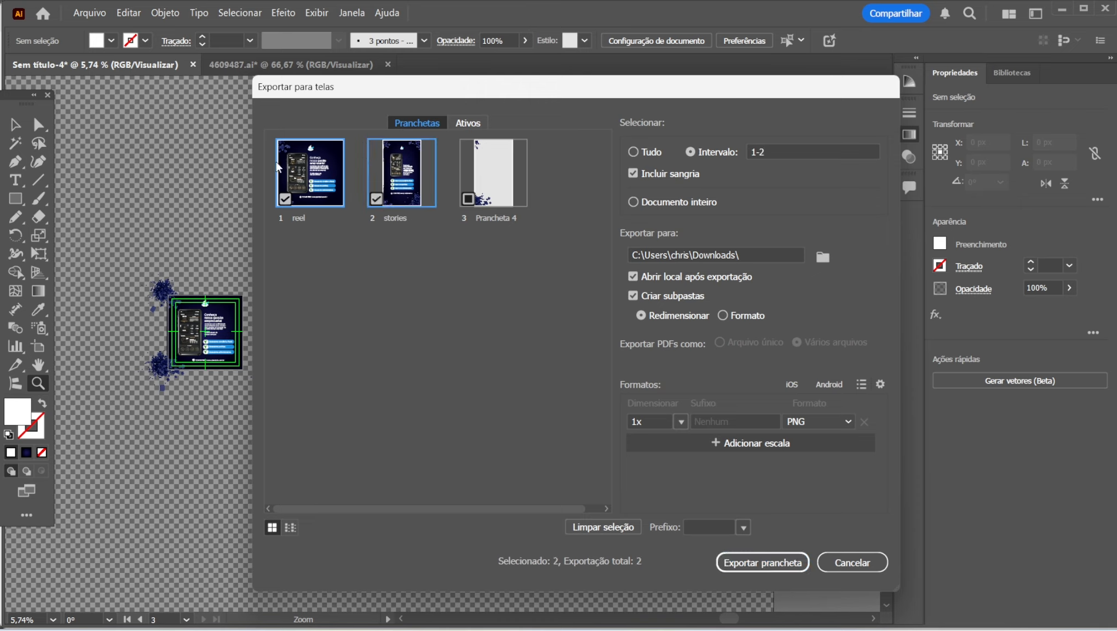
pyautogui.click(784, 257)
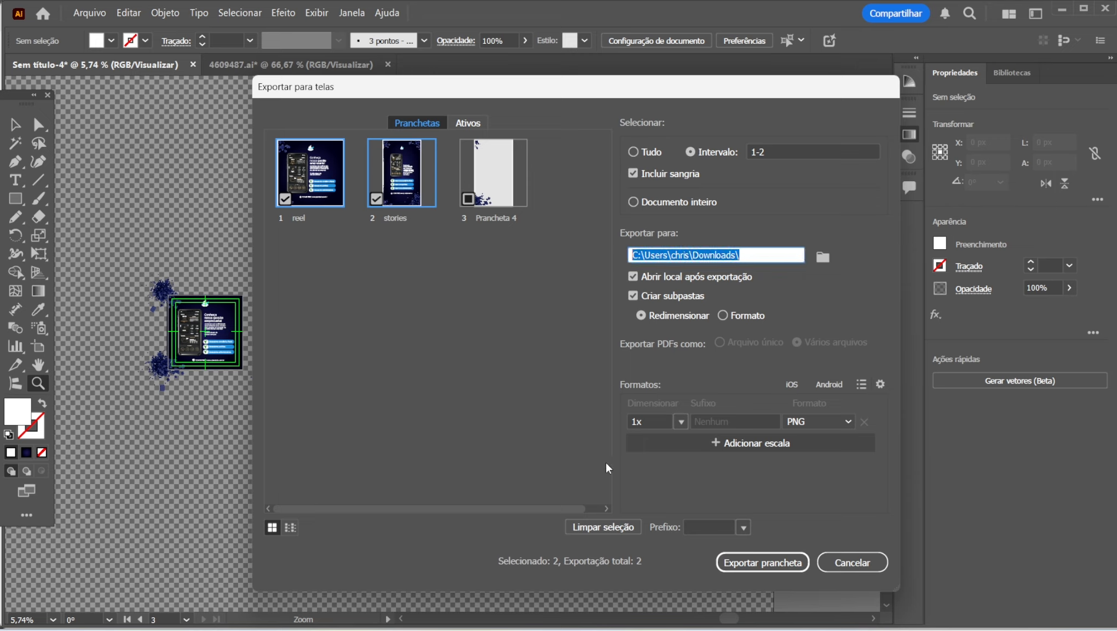
# Step: Set the PNG export's scaling to a resolution of 100 ppi
pyautogui.click(828, 421)
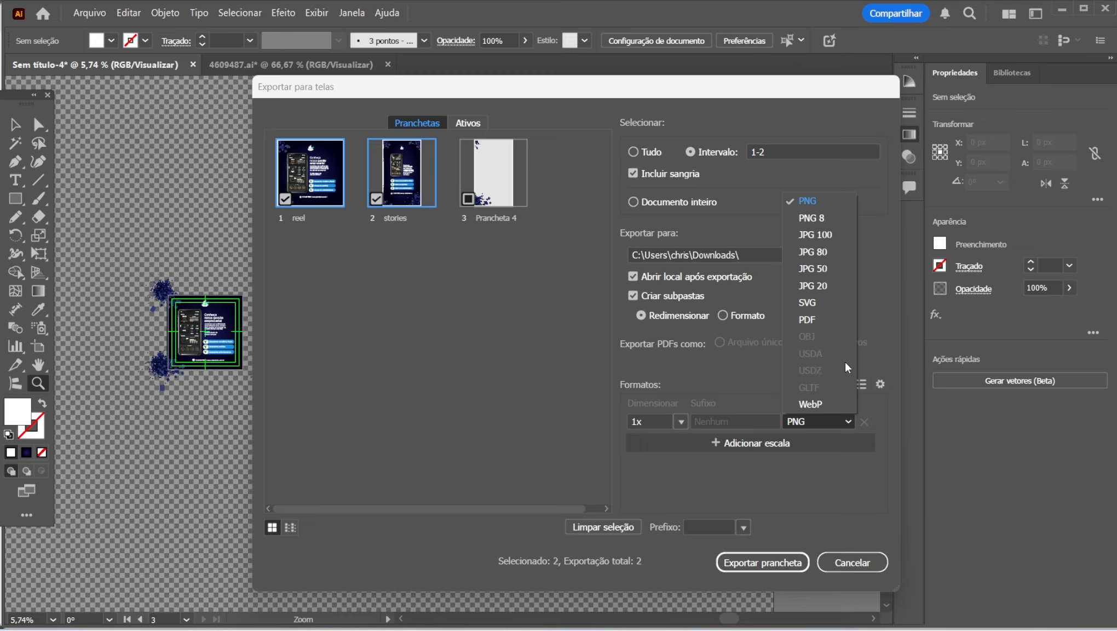
pyautogui.click(680, 422)
pyautogui.click(680, 423)
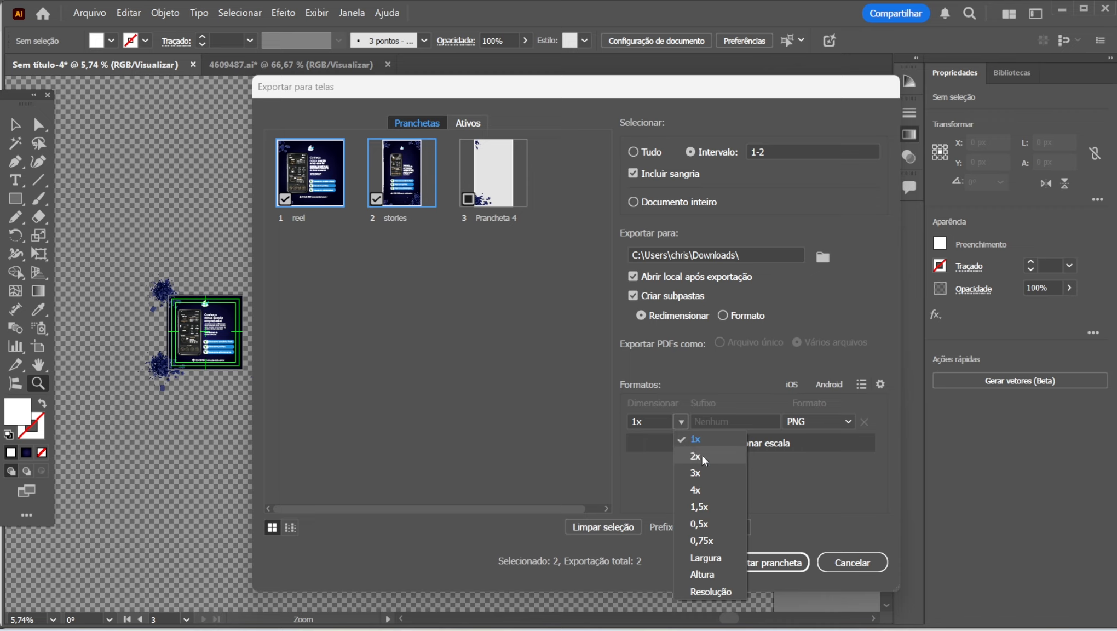
pyautogui.click(707, 558)
pyautogui.click(680, 422)
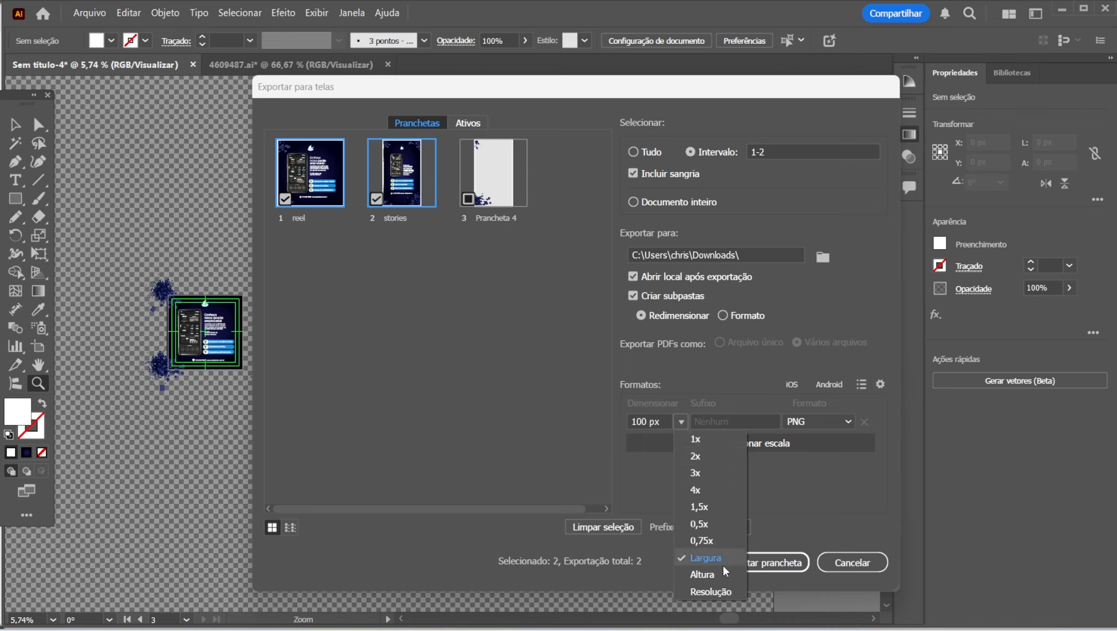
pyautogui.click(704, 593)
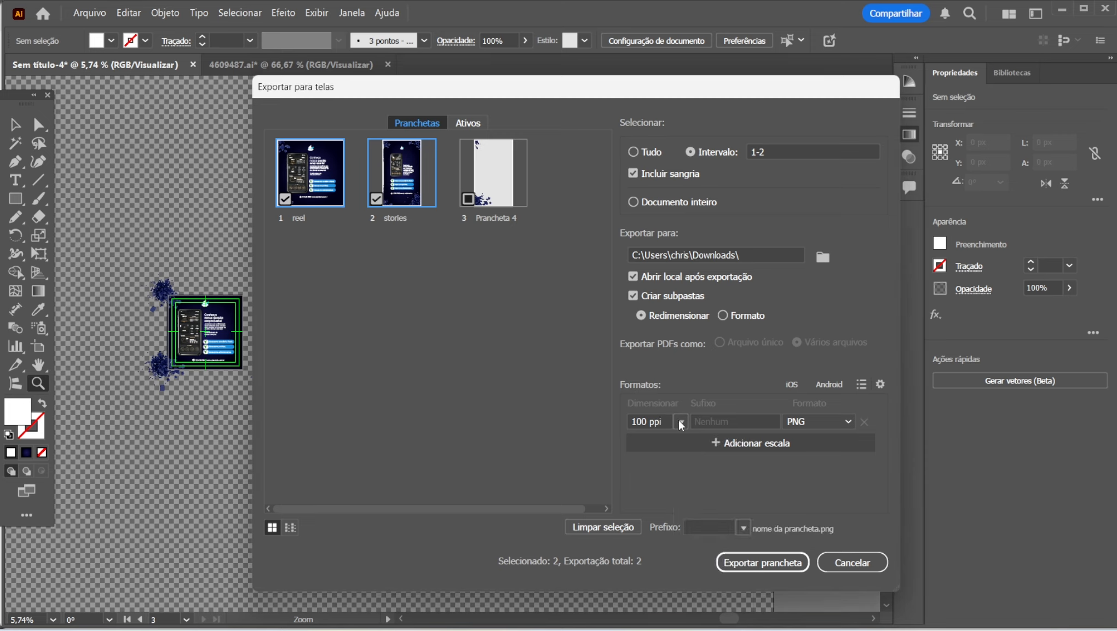
# Step: Add two more export formats for the selected artboards, one as JPG 100 and one as PDF
pyautogui.click(739, 445)
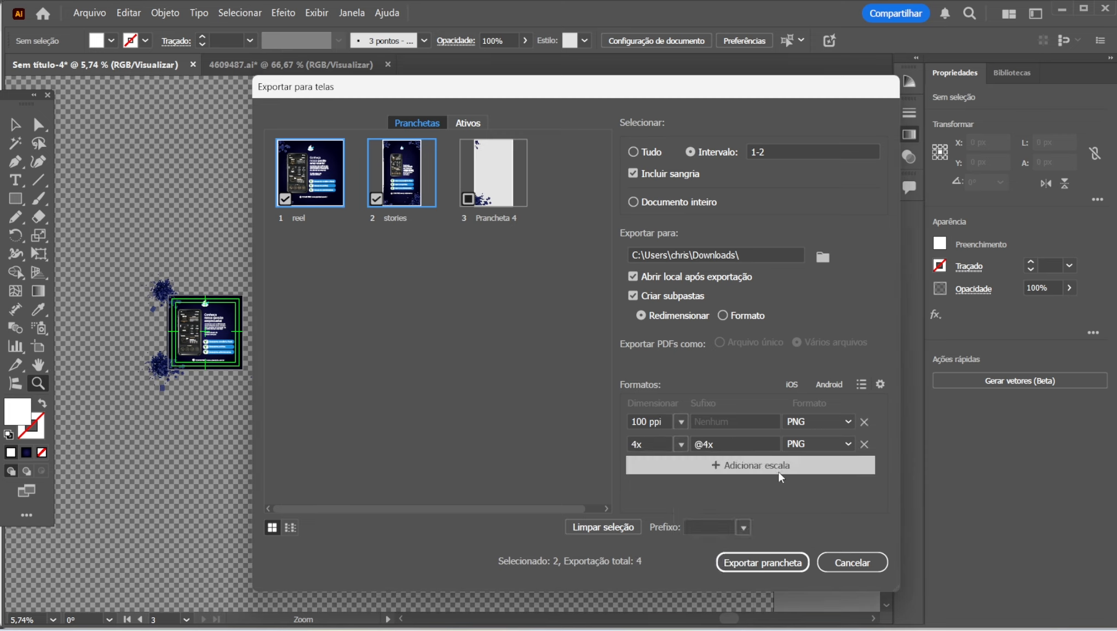
pyautogui.click(817, 444)
pyautogui.click(814, 257)
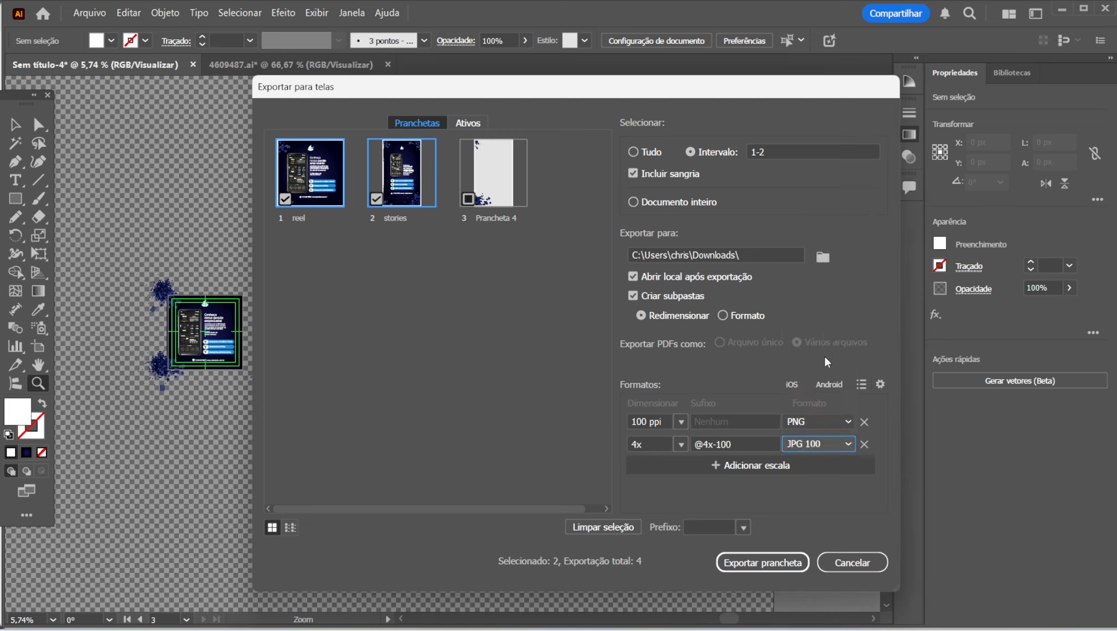
pyautogui.click(783, 469)
pyautogui.click(818, 466)
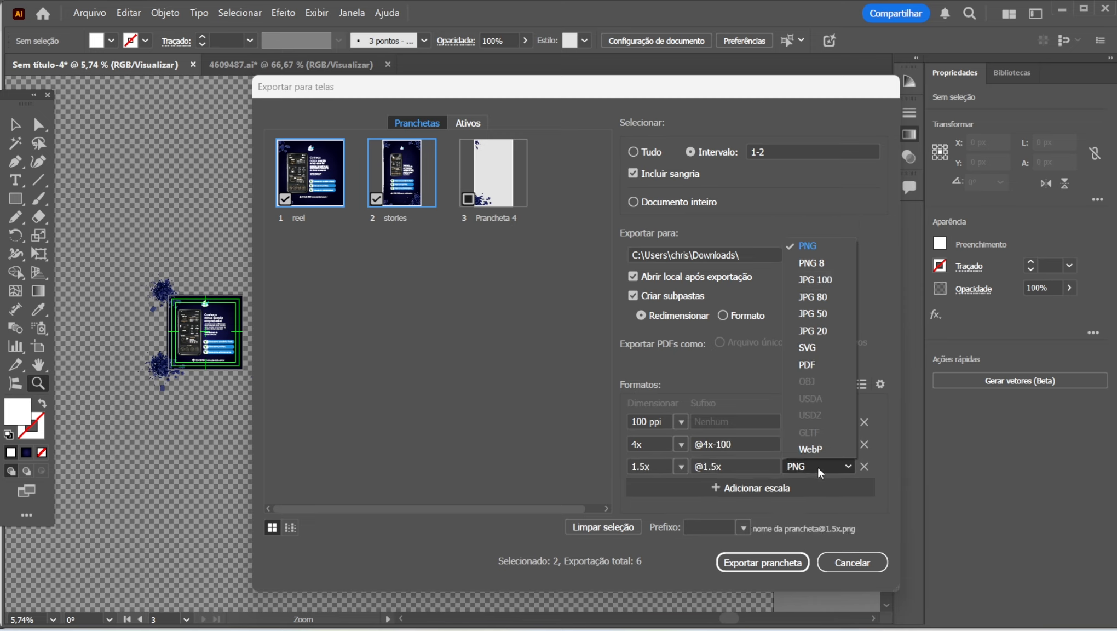
pyautogui.click(817, 364)
# Step: Set the JPG 100 export's scale to 1x
pyautogui.click(737, 442)
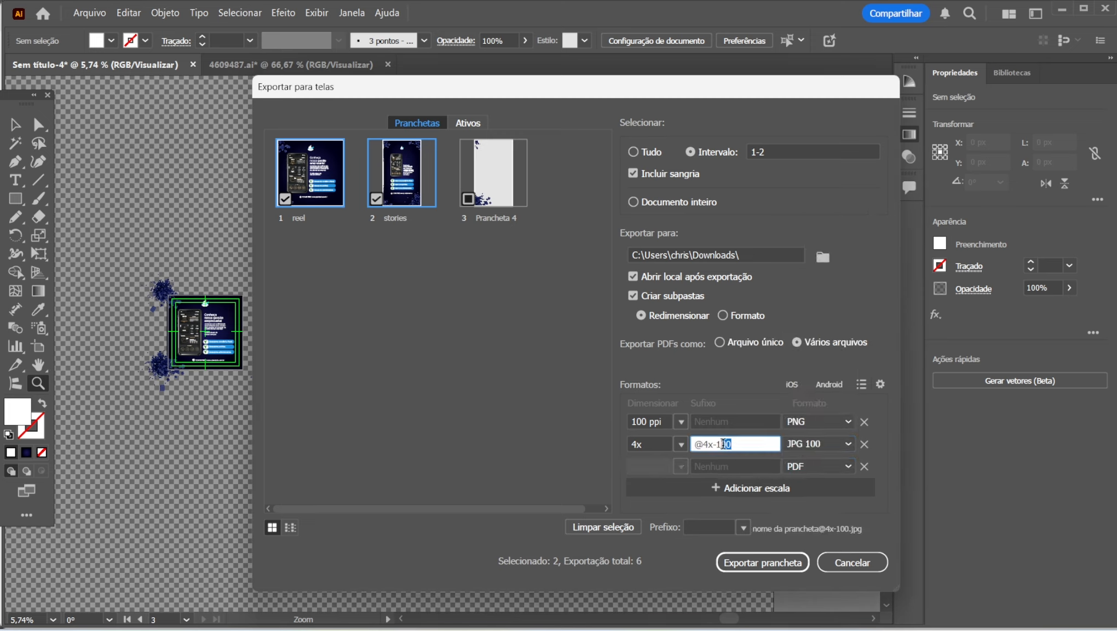
pyautogui.click(680, 444)
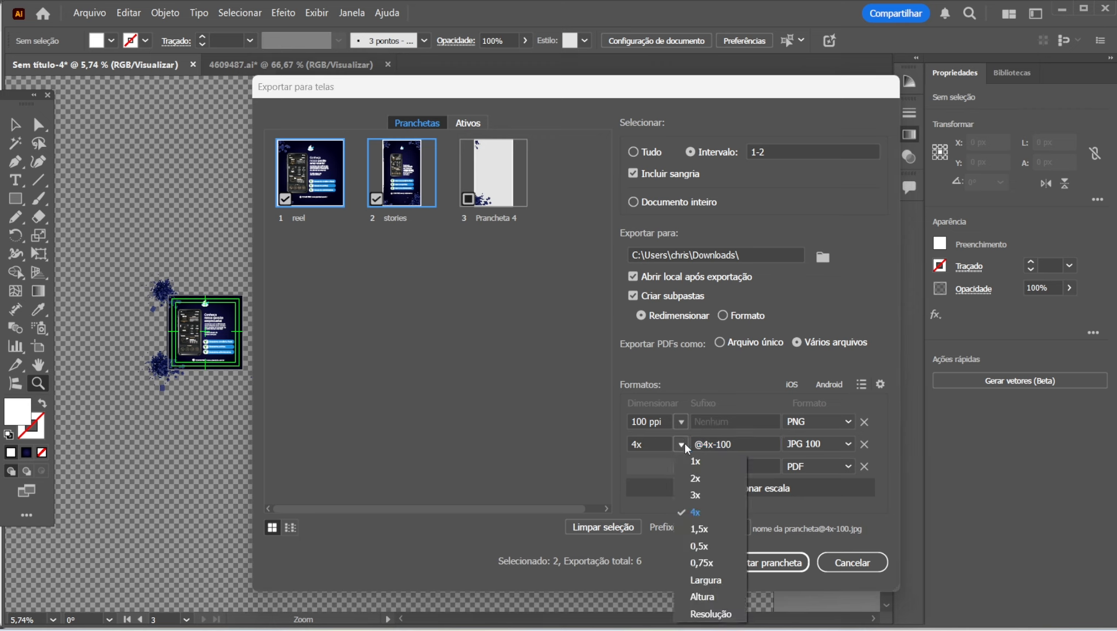
pyautogui.click(696, 461)
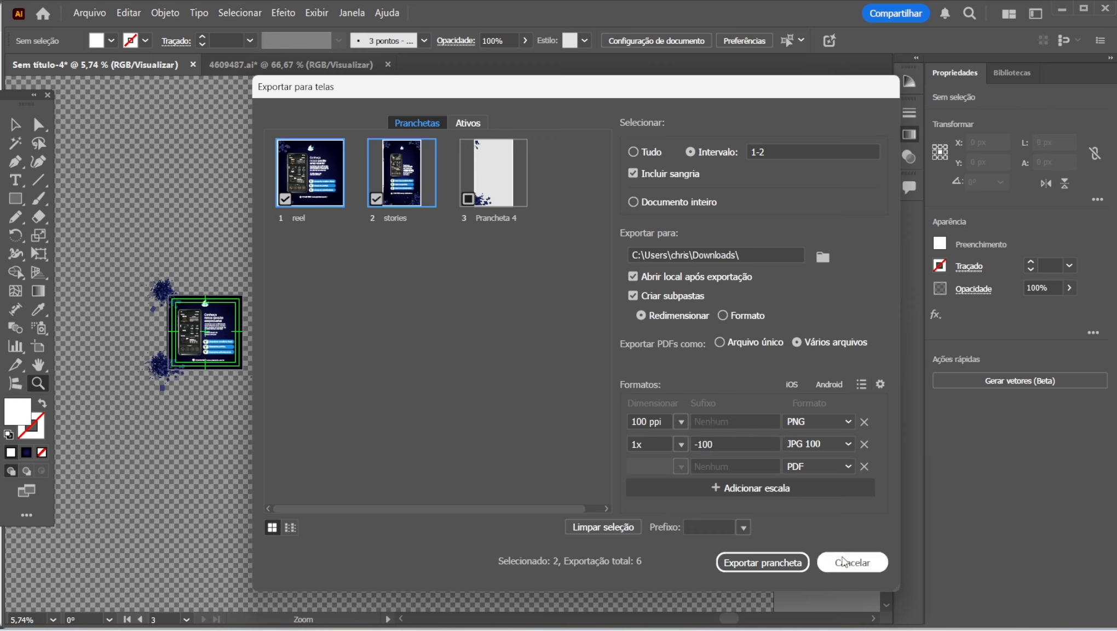